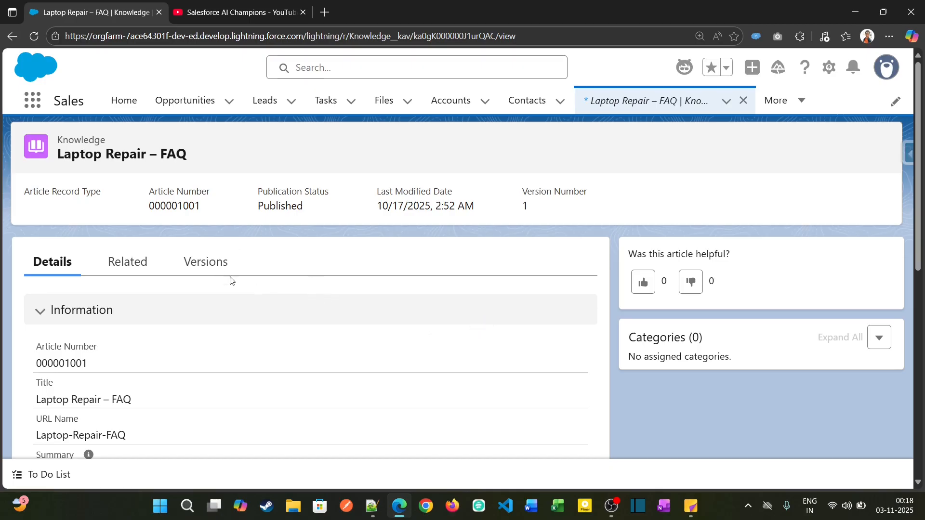
- Examine the Laptop Repair – FAQ article's summary and its assigned data categories
scroll(265, 351, "down", 5)
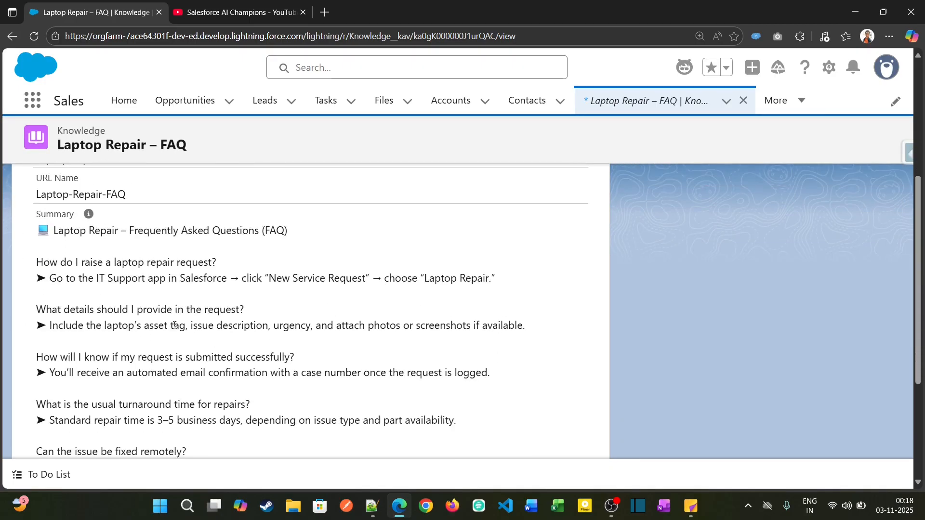
scroll(176, 328, "up", 3)
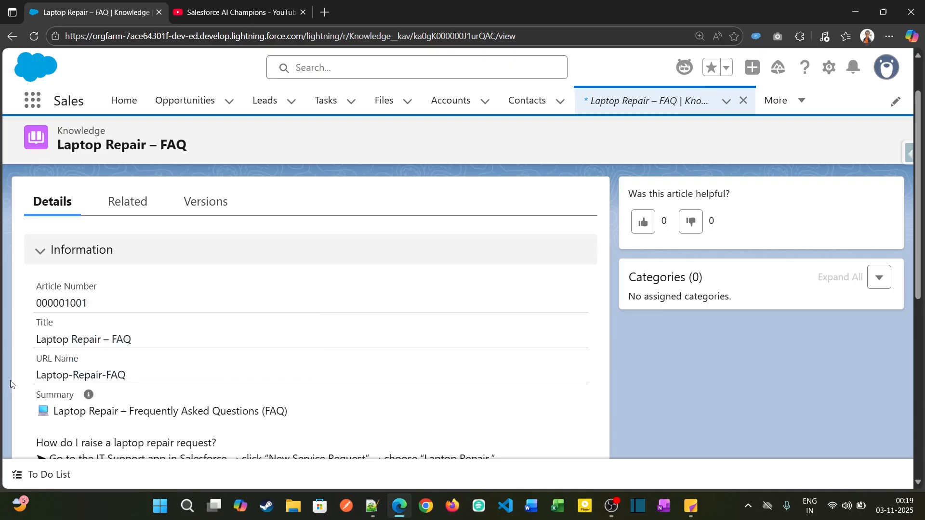
scroll(136, 377, "down", 3)
scroll(47, 301, "down", 3)
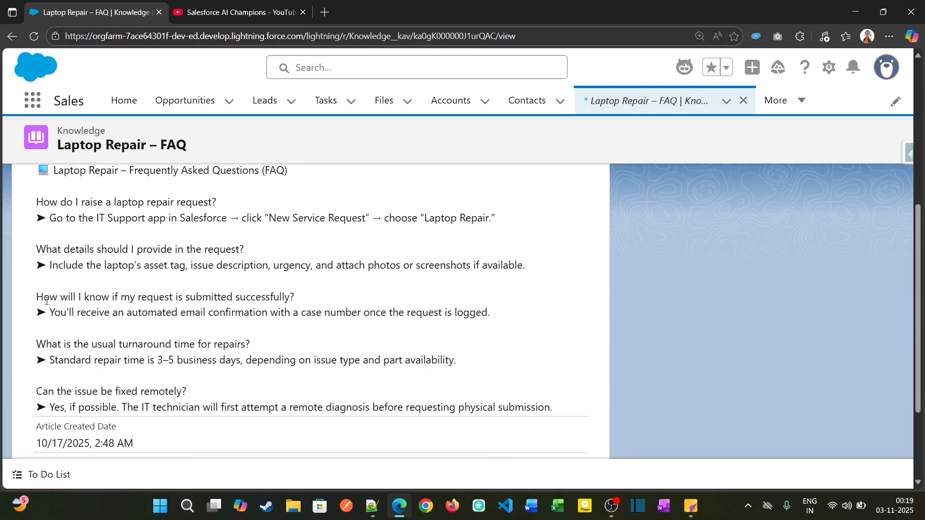
scroll(226, 386, "up", 1)
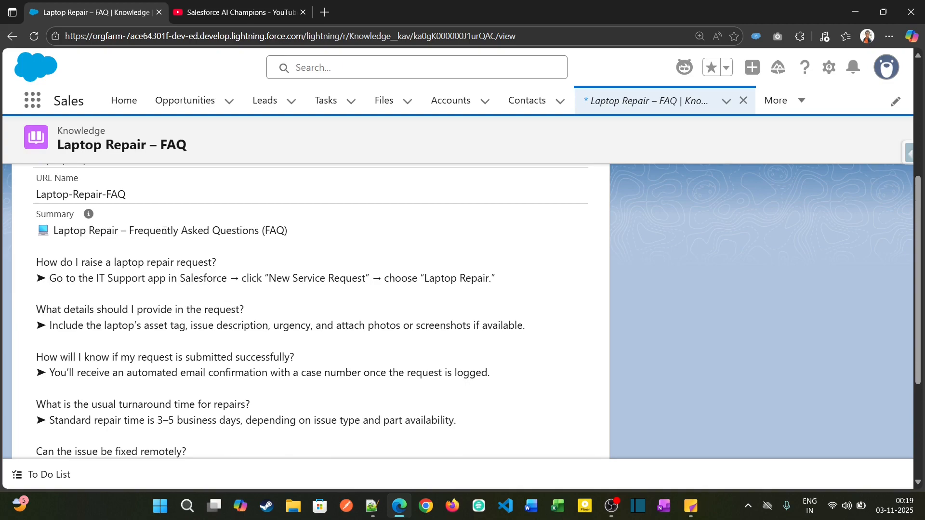
scroll(391, 284, "down", 3)
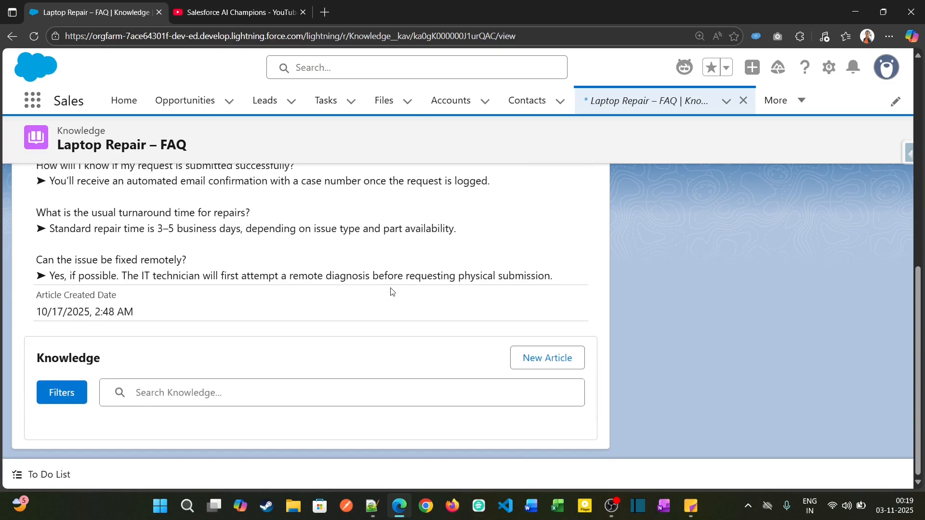
scroll(392, 289, "up", 8)
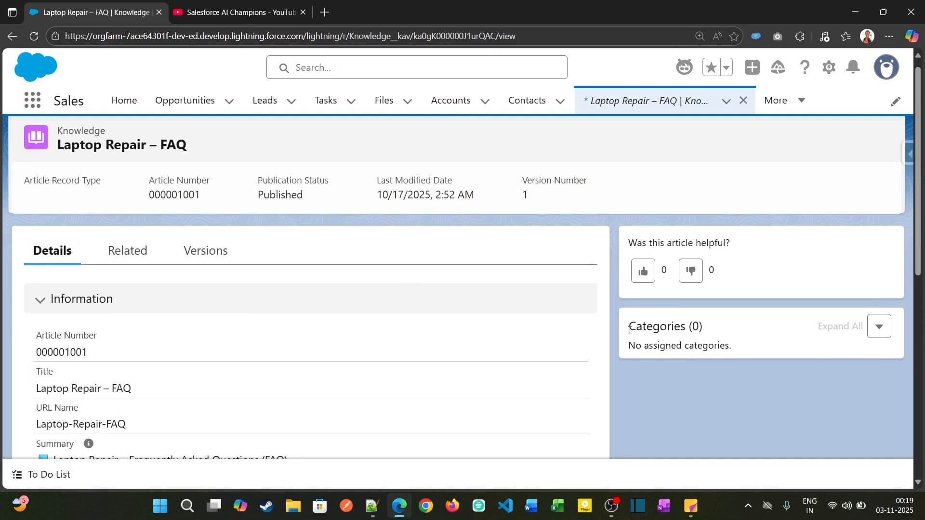
left_click_drag(629, 330, 716, 335)
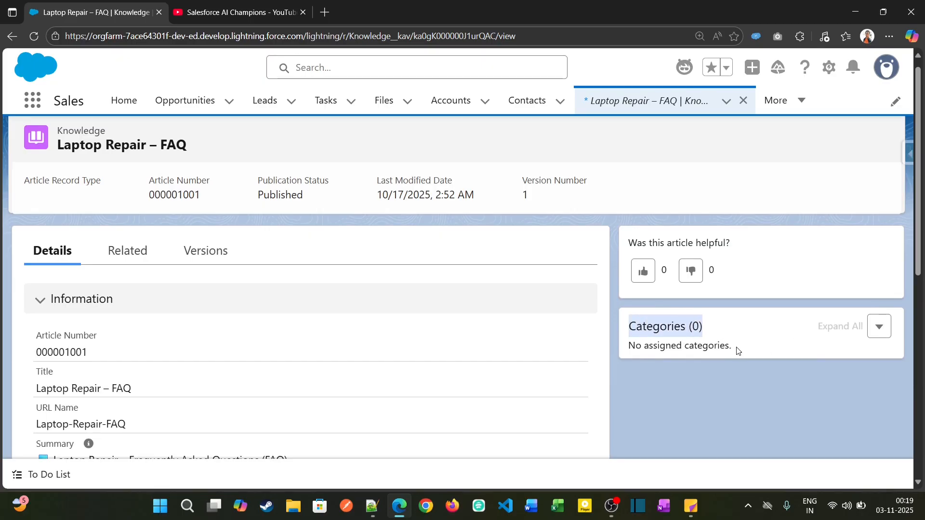
left_click_drag(729, 346, 619, 351)
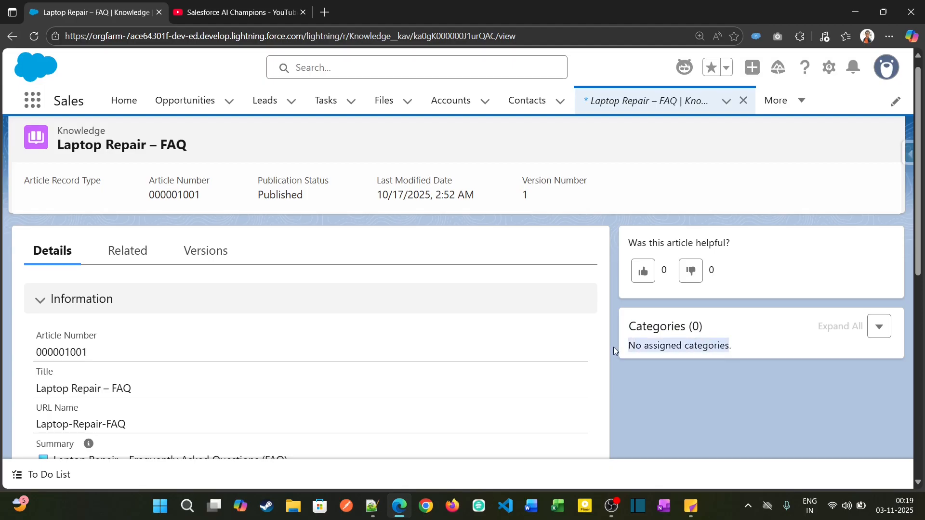
left_click(675, 332)
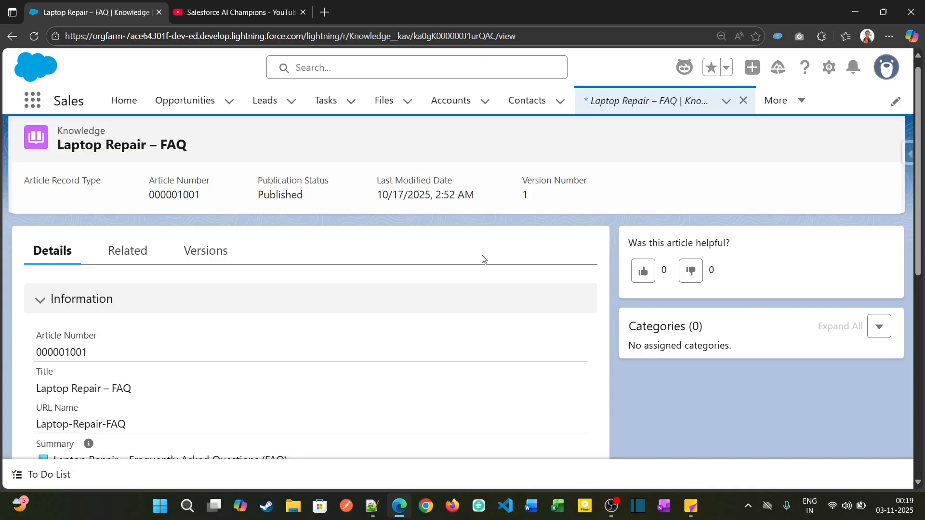
- Open the Data Category Setup page in Salesforce Setup and read the description of category groups
left_click(831, 68)
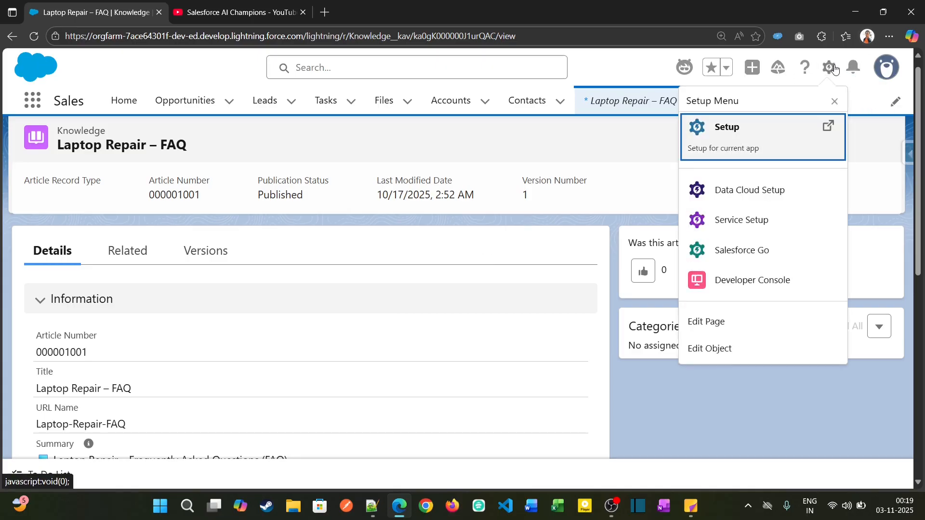
left_click(747, 146)
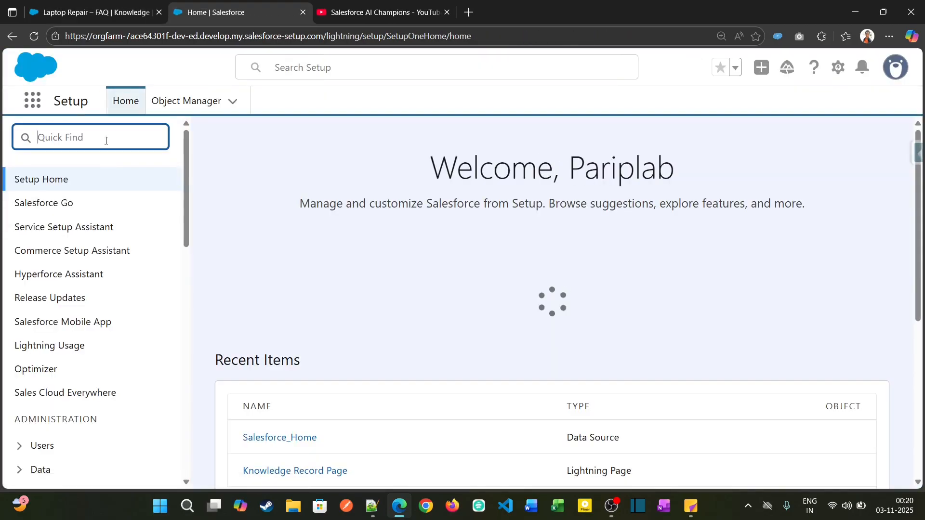
type("data ")
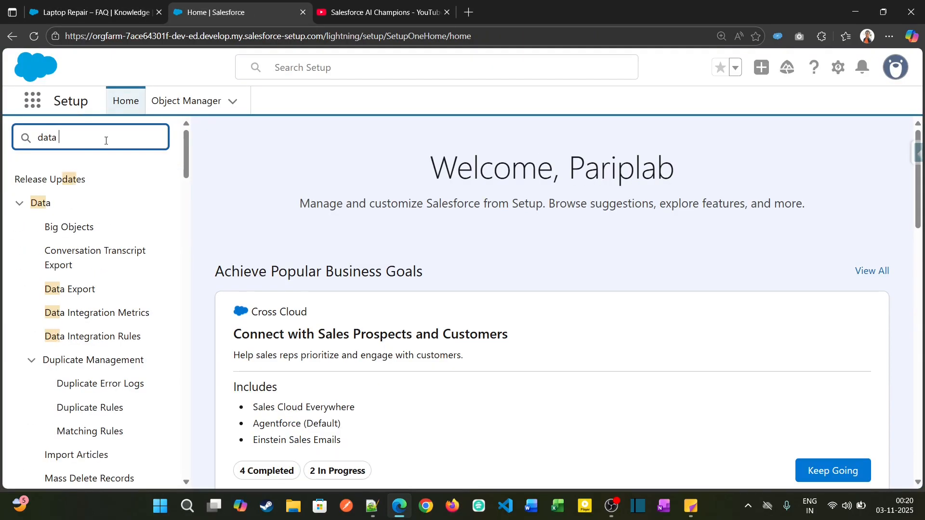
type("ca")
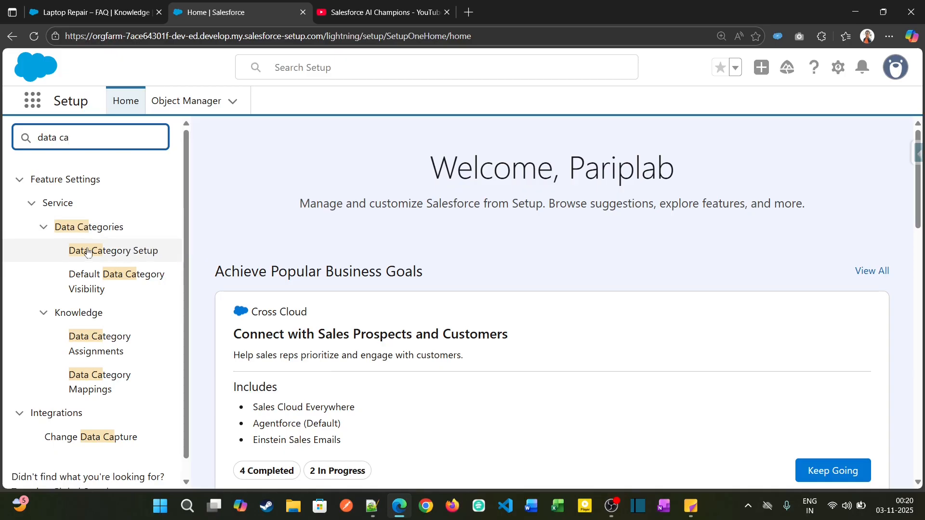
left_click(131, 252)
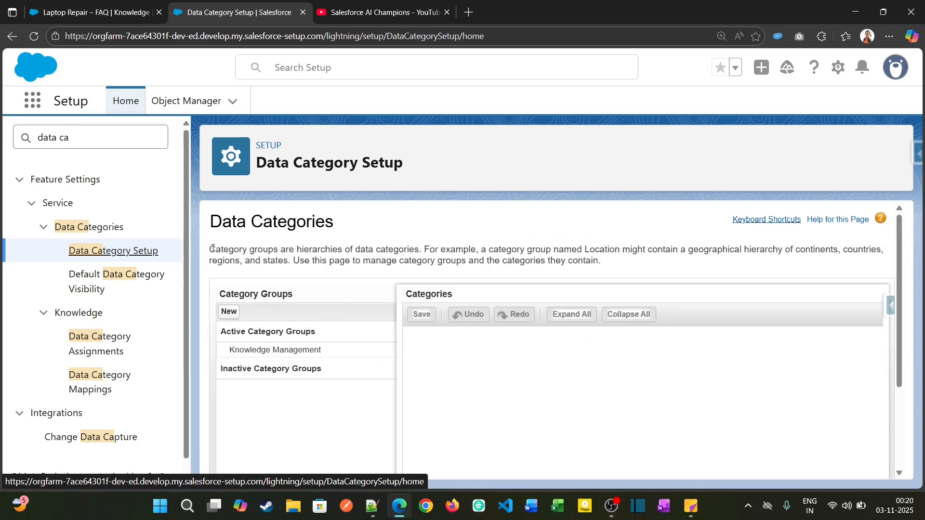
left_click_drag(216, 249, 310, 254)
left_click(350, 259)
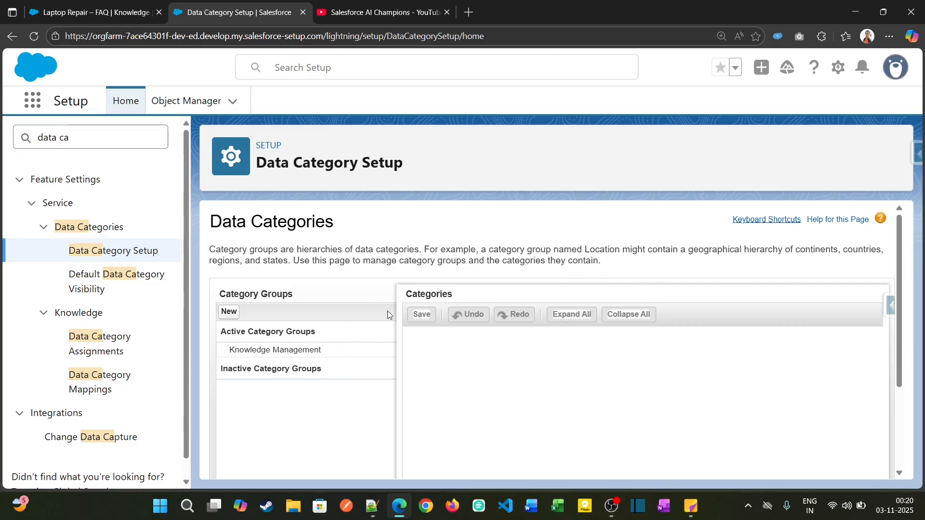
- Switch to Notepad++ and review the planned Laptop Repair hierarchy with its Hardware Issues and Software Issues subcategories
left_click(373, 506)
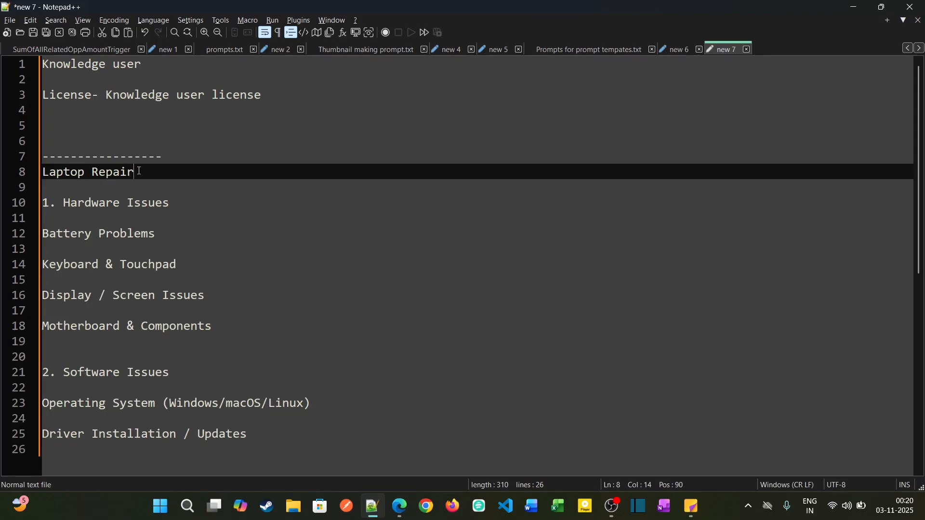
left_click_drag(134, 172, 45, 169)
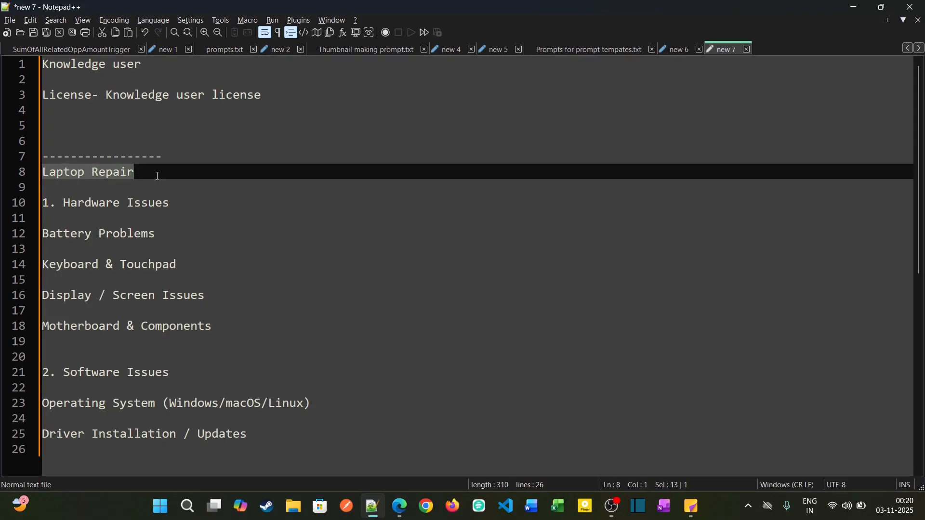
left_click_drag(153, 173, 24, 166)
left_click_drag(175, 204, 61, 203)
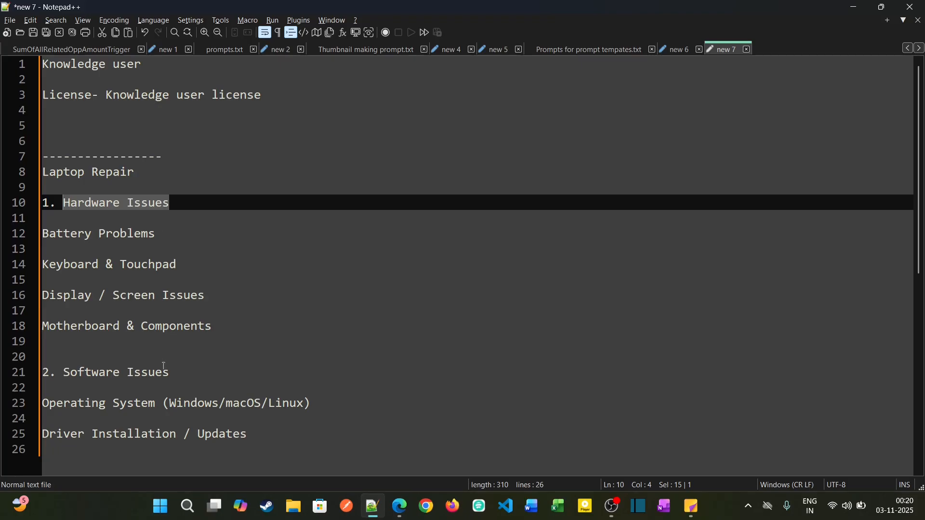
left_click_drag(175, 372, 65, 372)
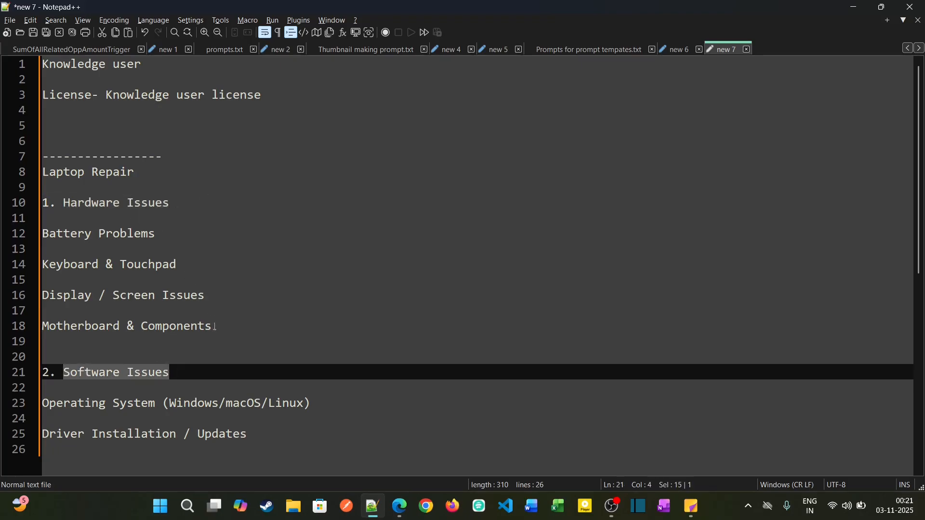
left_click_drag(214, 327, 43, 235)
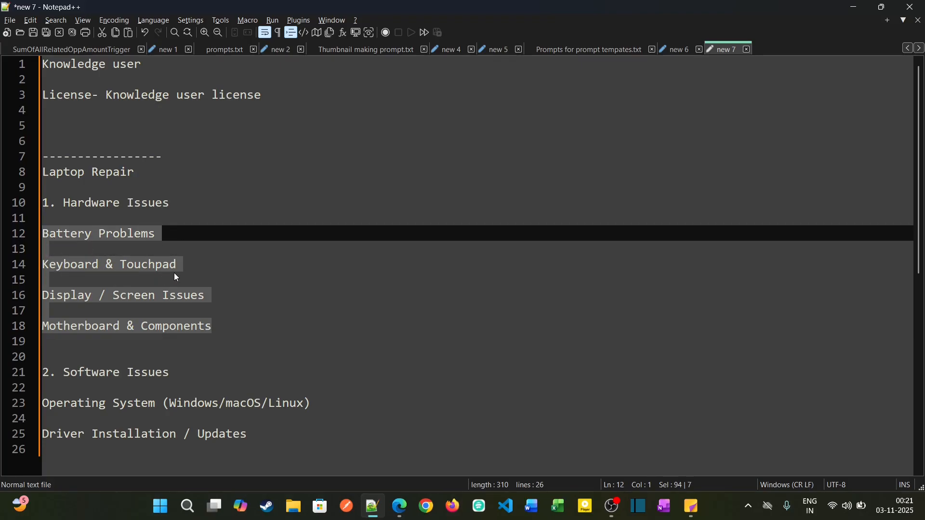
left_click(188, 249)
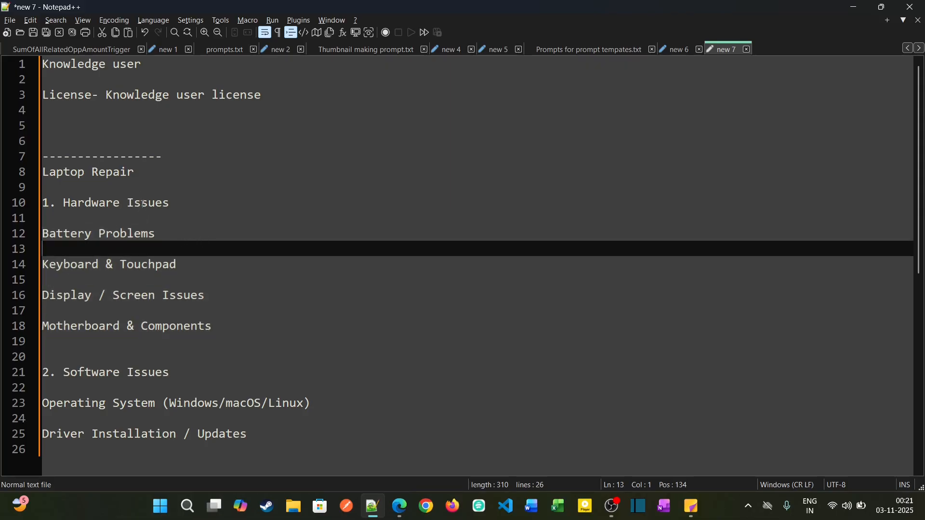
- Create a category group named Laptop Repair, using the heading copied from the notes, with the unique name Laptop_Repair
left_click_drag(140, 174, 35, 172)
key("ctrl+c")
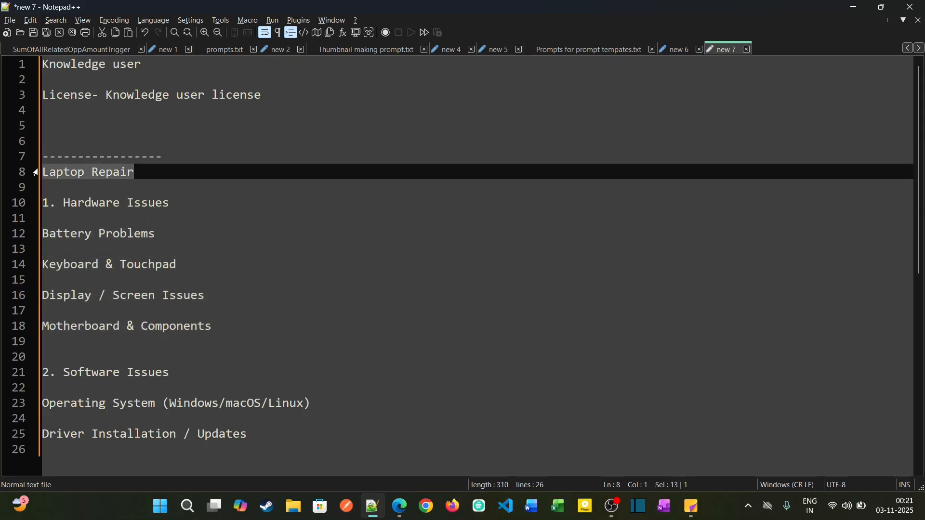
key("alt+Tab")
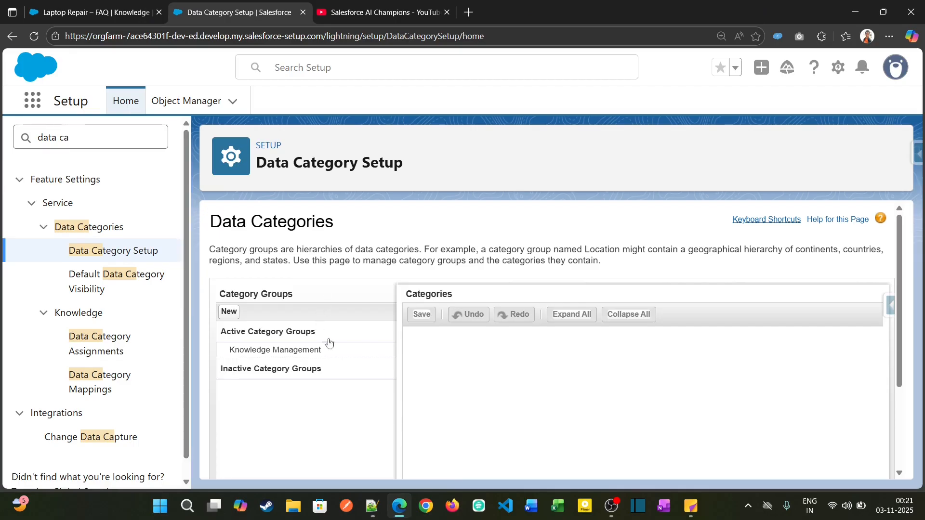
left_click(240, 311)
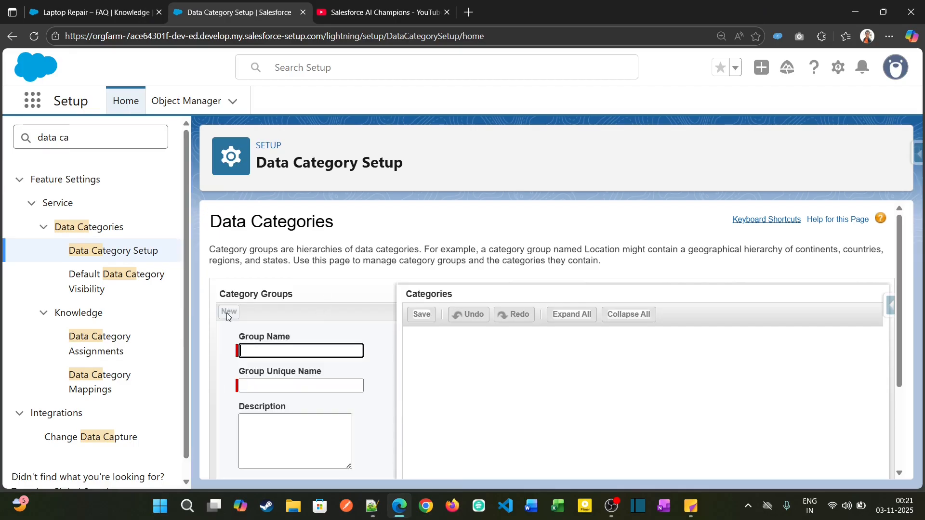
key("ctrl+v")
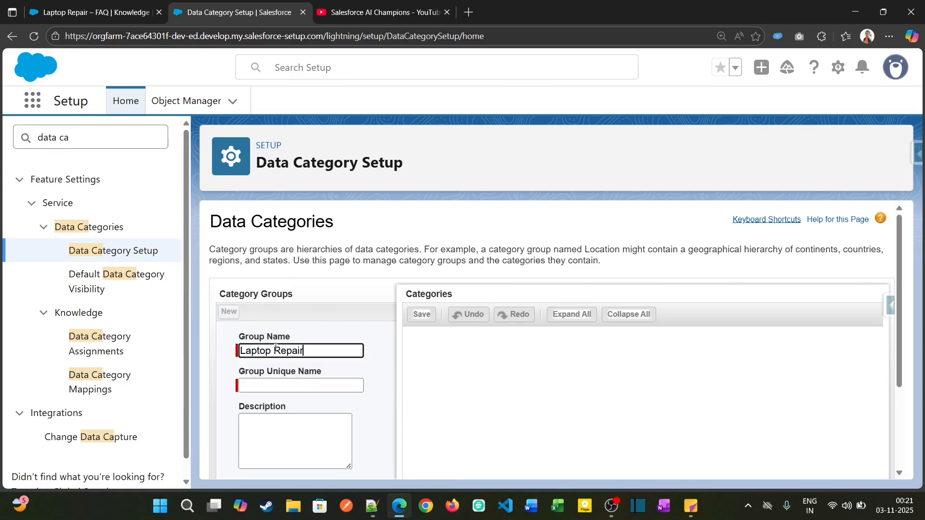
key("Tab")
scroll(279, 376, "down", 1)
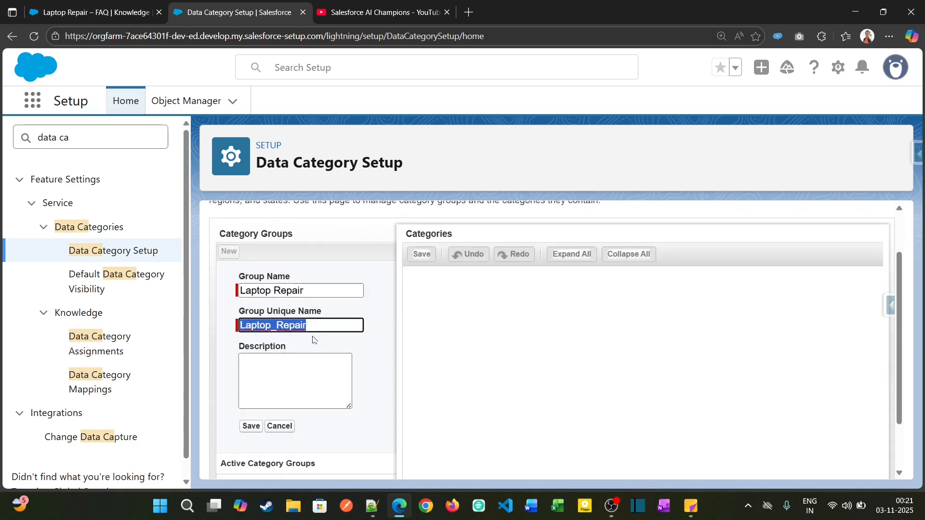
left_click(254, 427)
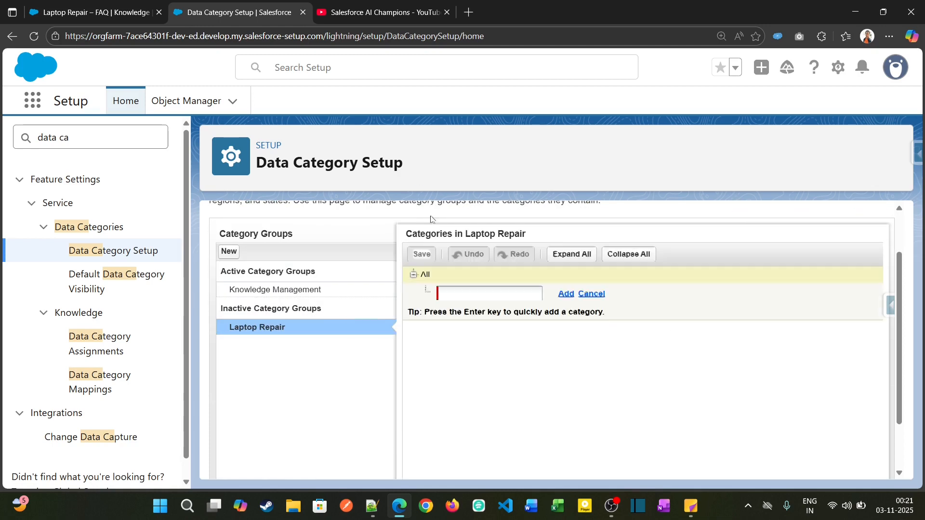
scroll(400, 340, "up", 1)
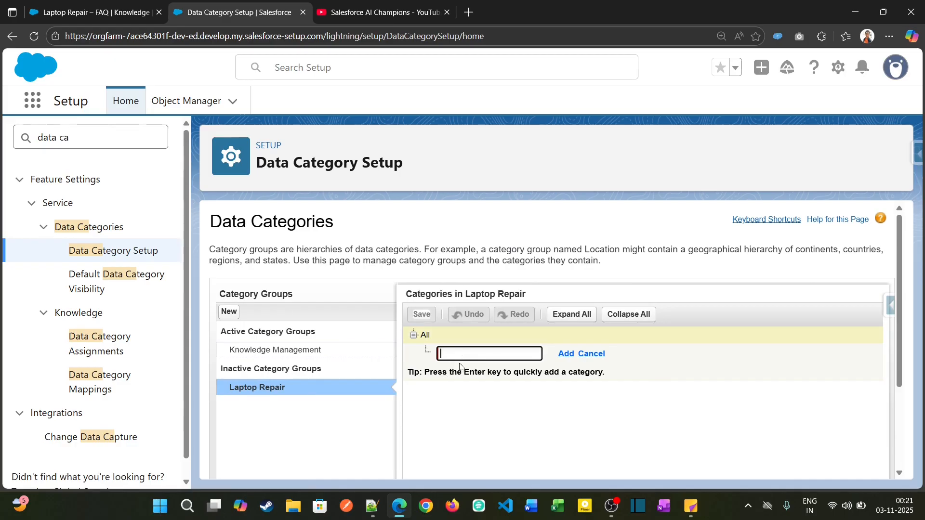
left_click(375, 514)
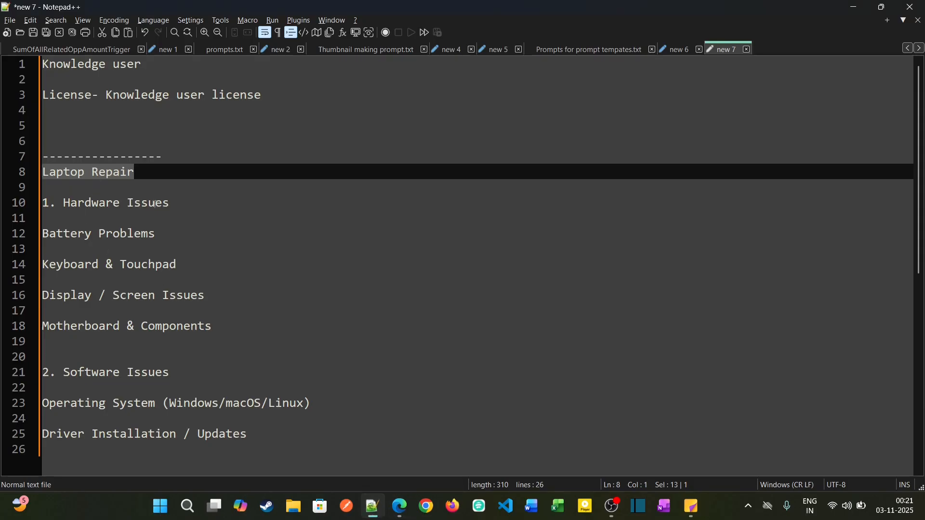
left_click_drag(170, 202, 68, 205)
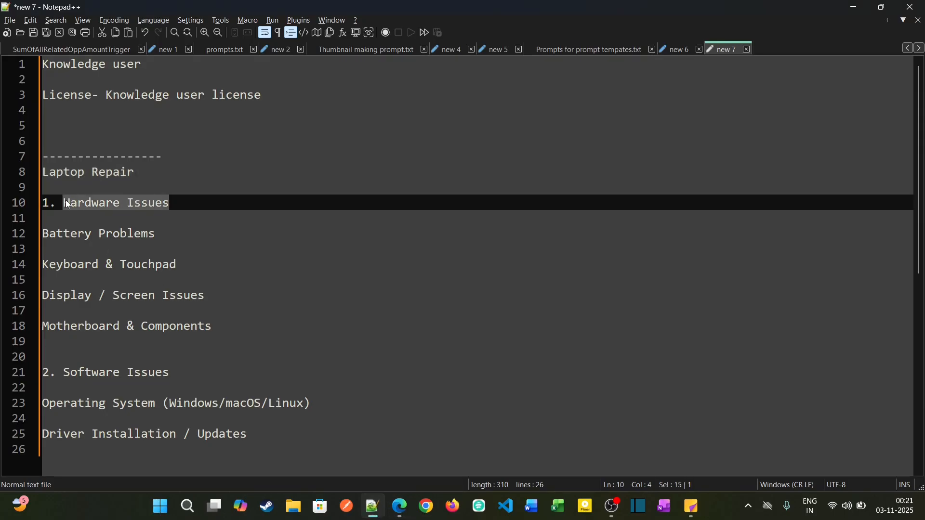
key("alt+Tab")
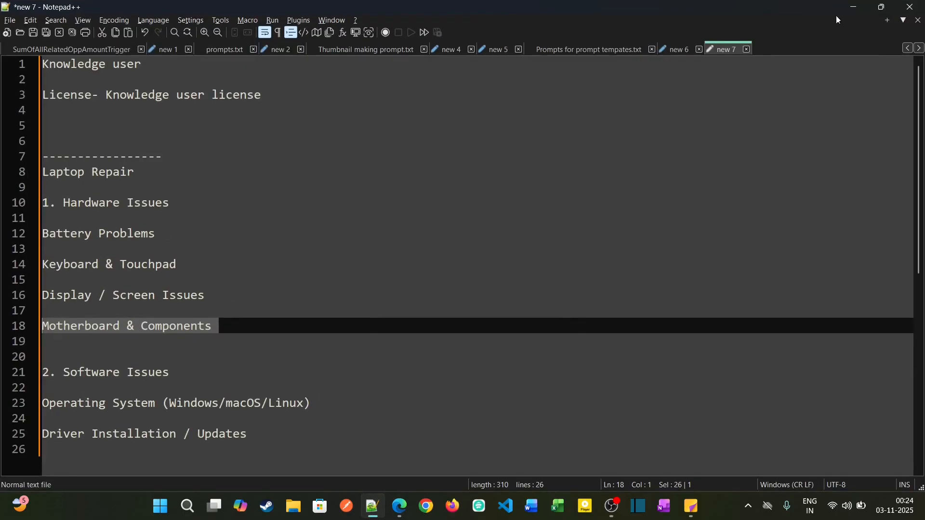
left_click(853, 6)
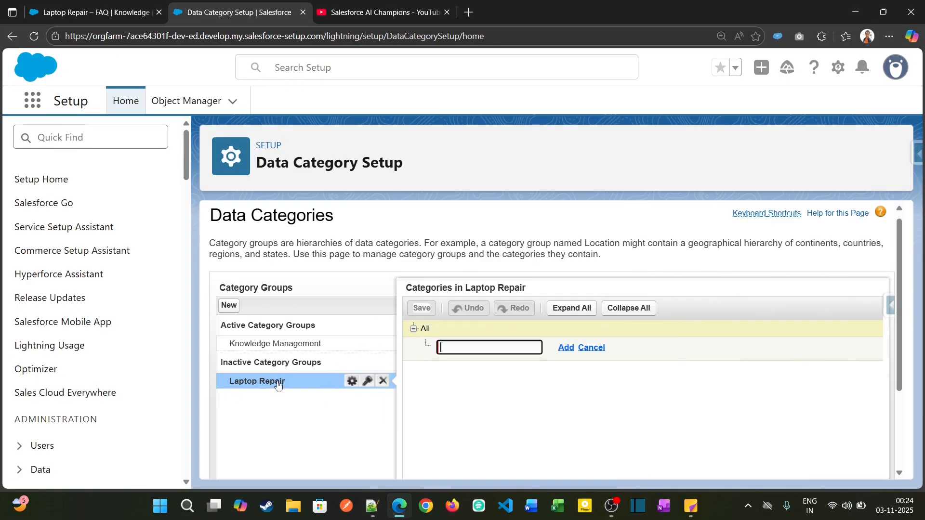
- Copy "Hardware Issues" from the Notepad++ notes and add it as a category under All in the Laptop Repair group
scroll(428, 409, "down", 1)
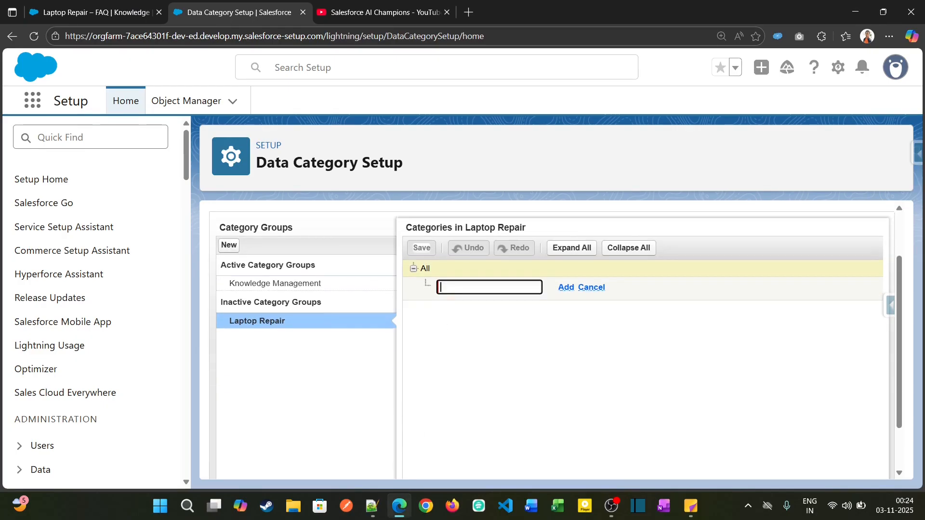
left_click(373, 506)
left_click_drag(170, 203, 67, 206)
key("ctrl+c")
key("alt+Tab")
key("ctrl+v")
left_click(561, 289)
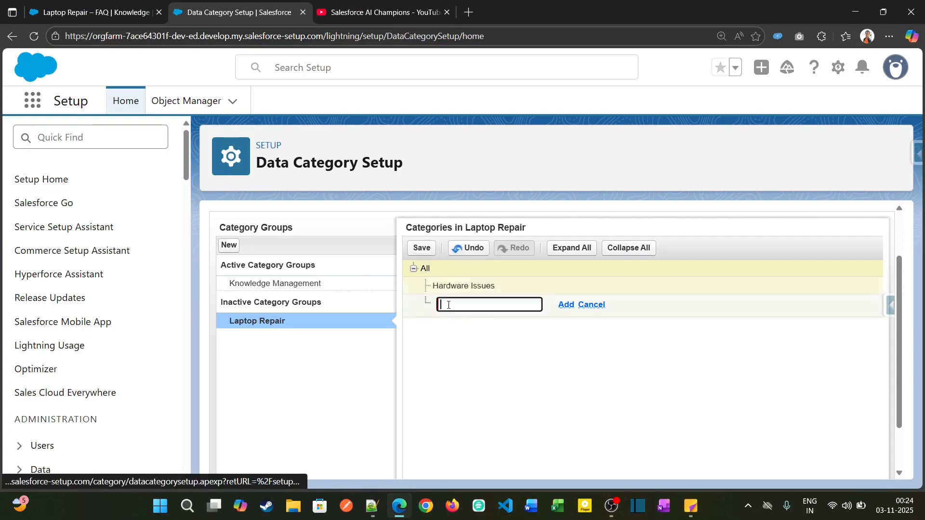
- Copy "Software Issues" from the Notepad++ notes and add it as a category under All, beside Hardware Issues
key("alt+Tab")
left_click_drag(170, 373, 64, 371)
key("ctrl+c")
key("alt+Tab")
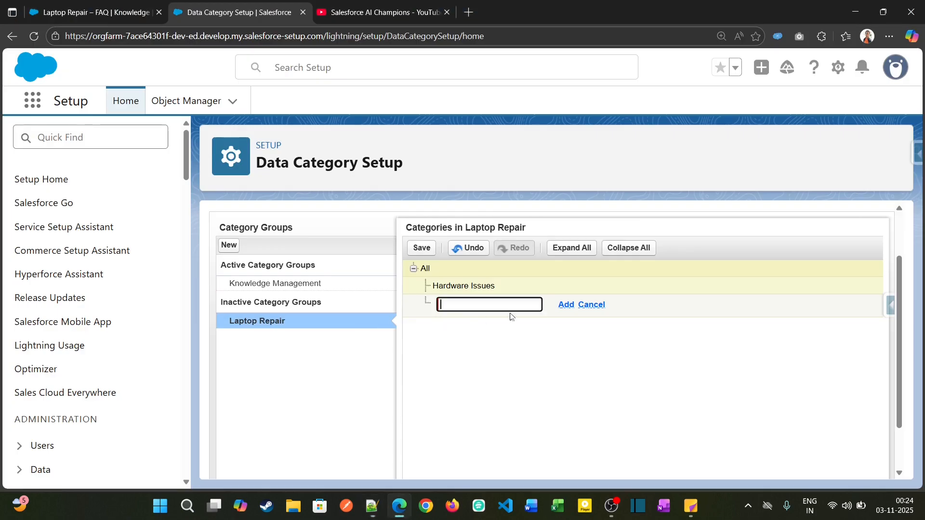
key("ctrl+v")
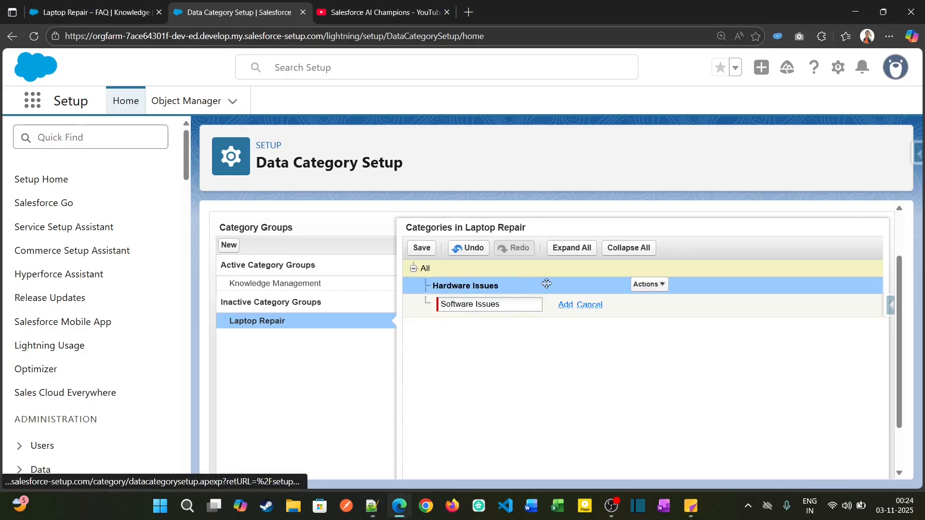
left_click(565, 304)
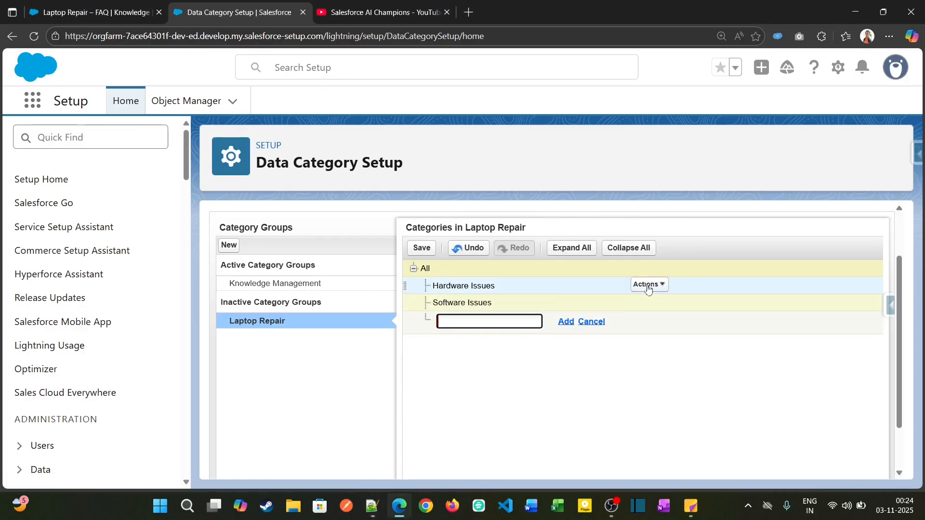
left_click(621, 307)
- Add a child category named Battery Problems, copied from the notes, under Hardware Issues
left_click(659, 285)
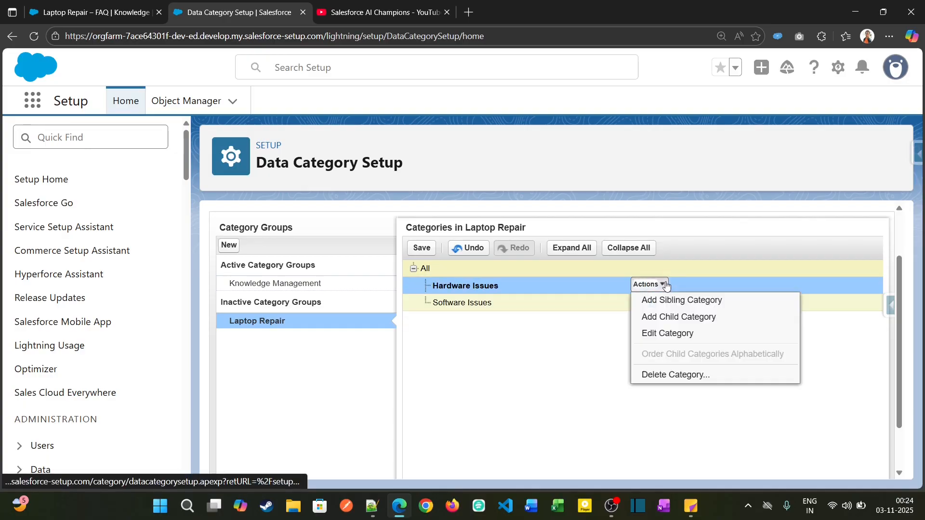
left_click(679, 317)
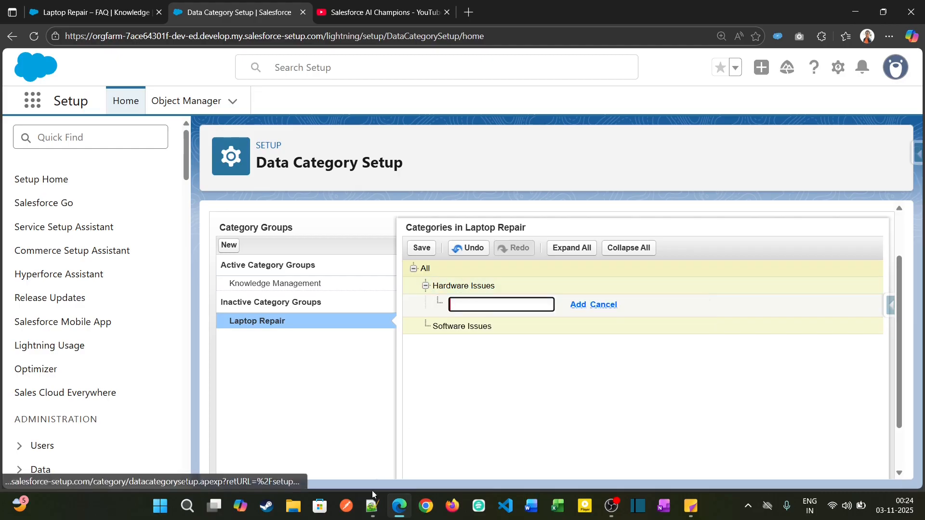
left_click(372, 506)
left_click_drag(156, 234, 44, 234)
key("ctrl+c")
key("alt+Tab")
key("ctrl+v")
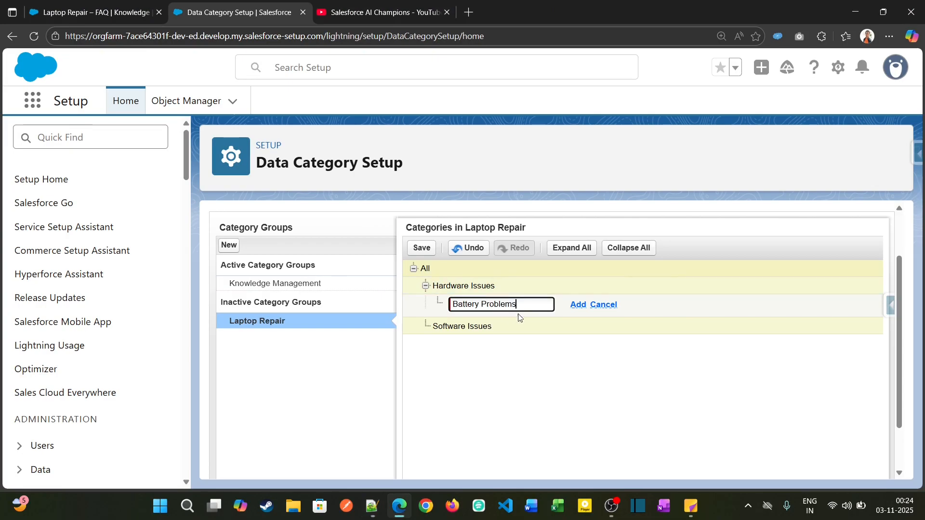
left_click(576, 305)
- Copy "Keyboard & Touchpad" from the notes and add it as the next child category of Hardware Issues
key("alt+Tab")
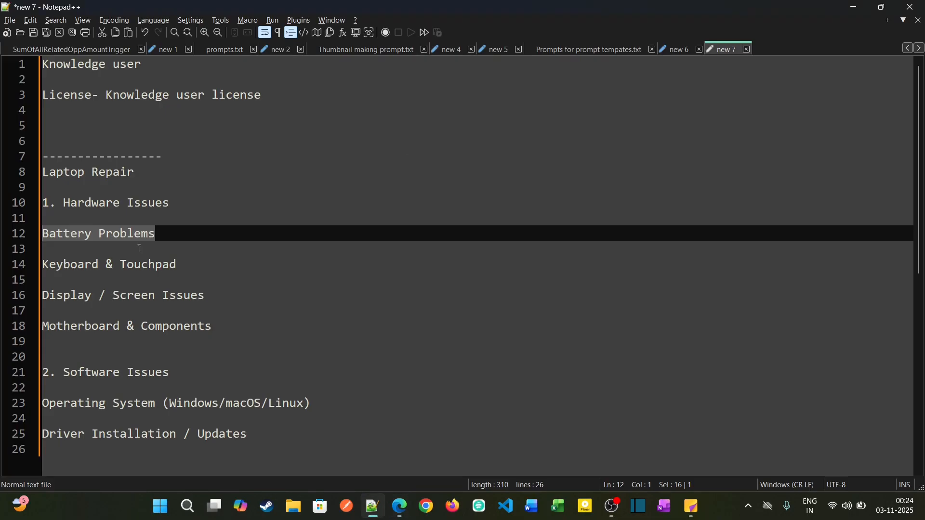
left_click_drag(177, 264, 38, 261)
key("ctrl+c")
key("alt+Tab")
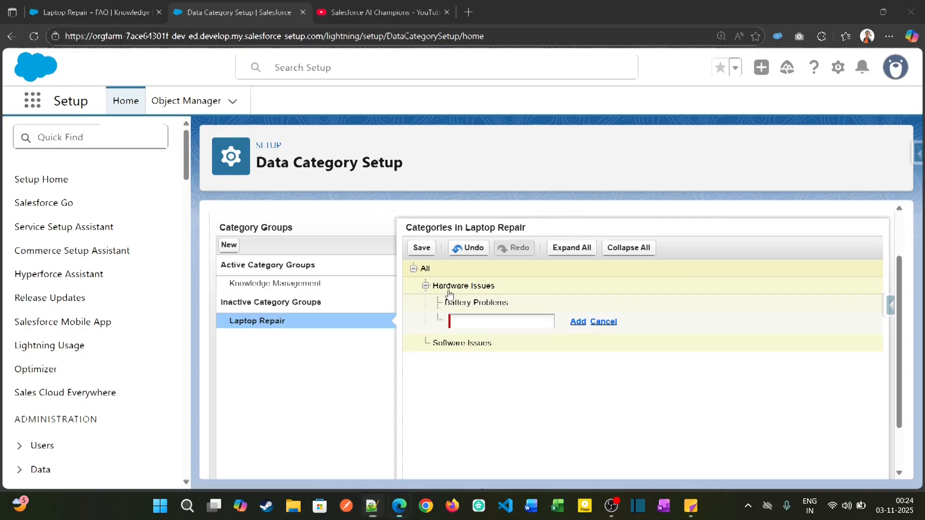
key("ctrl+v")
left_click(577, 321)
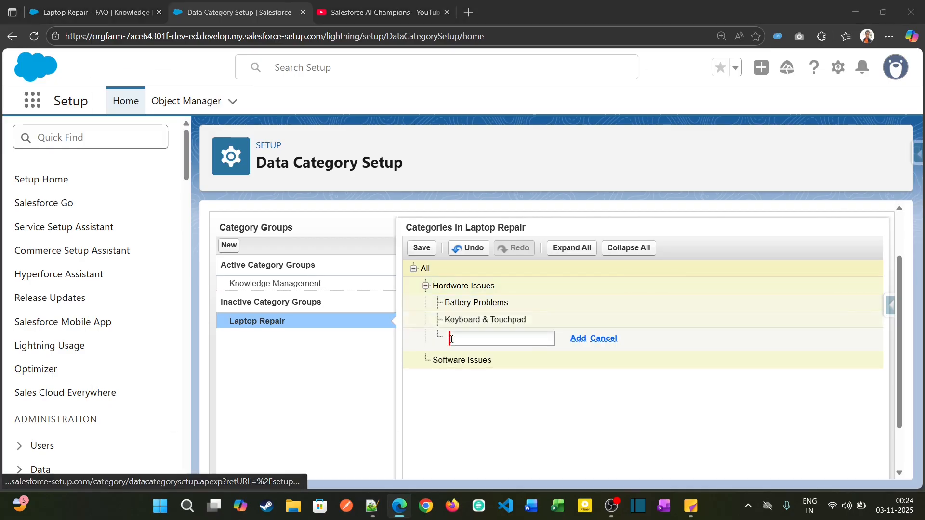
- Copy "Display / Screen Issues" from the notes and add it as a child category of Hardware Issues
key("alt+Tab")
left_click_drag(205, 295, 43, 292)
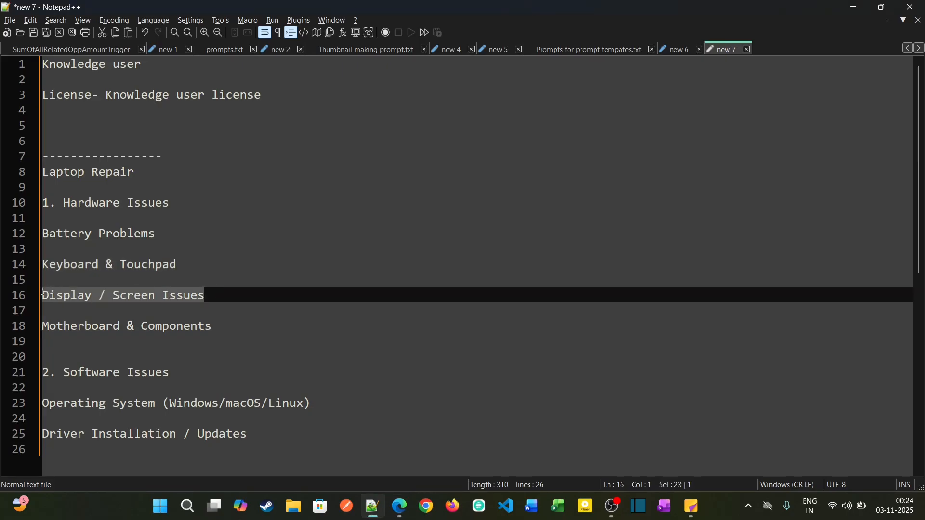
key("ctrl+c")
key("alt+Tab")
key("ctrl+v")
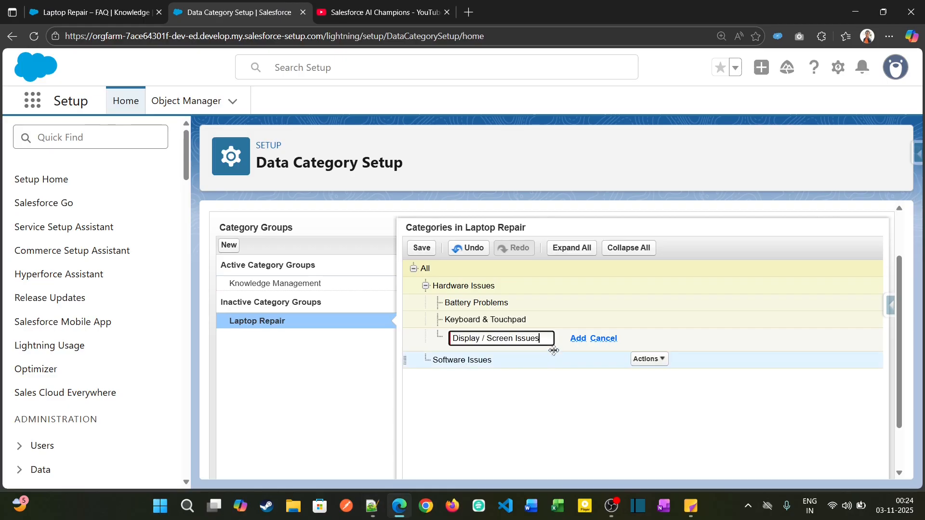
left_click(573, 337)
- Copy "Motherboard & Components" from the notes and add it as a child category of Hardware Issues
key("alt+Tab")
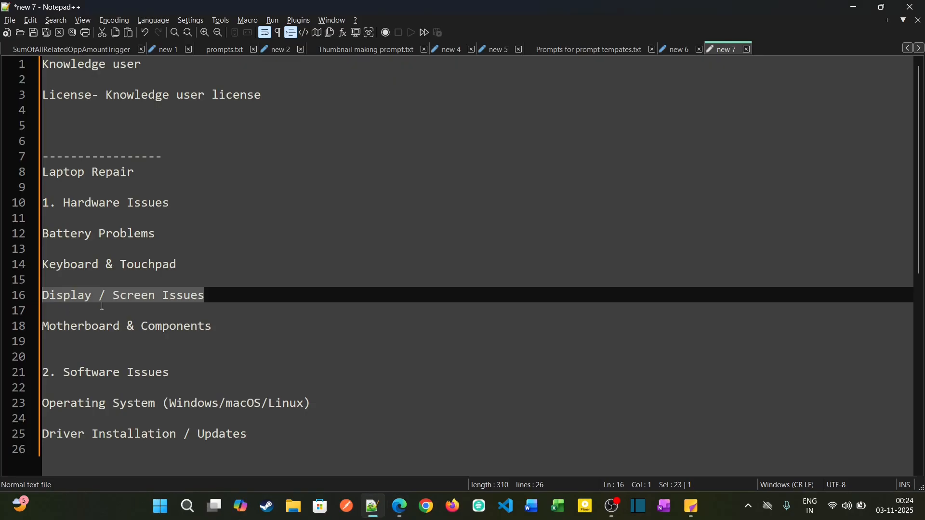
left_click_drag(243, 326, 45, 328)
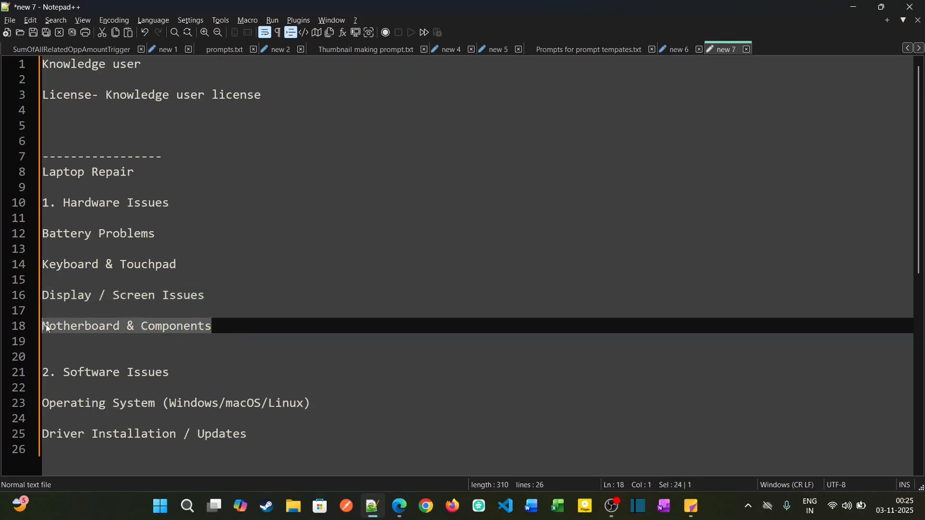
key("ctrl+c")
key("alt+Tab")
key("ctrl+v")
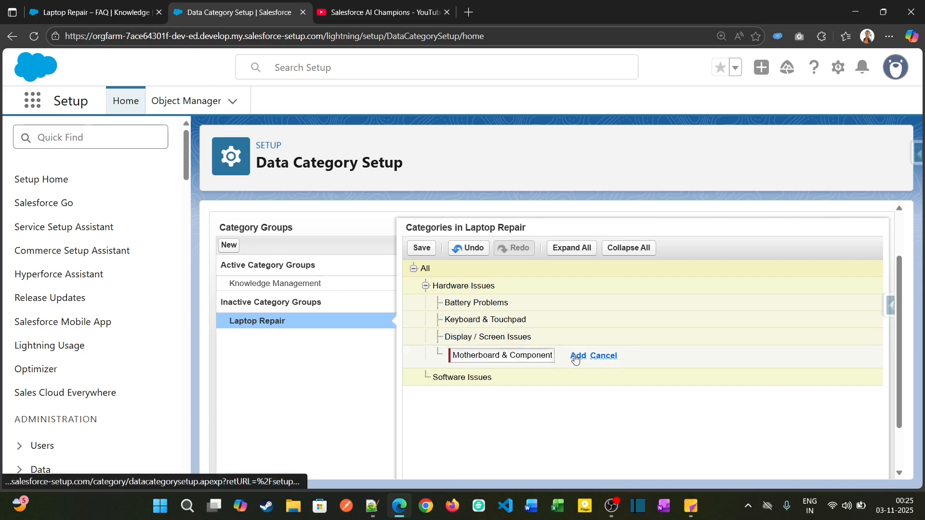
left_click(577, 356)
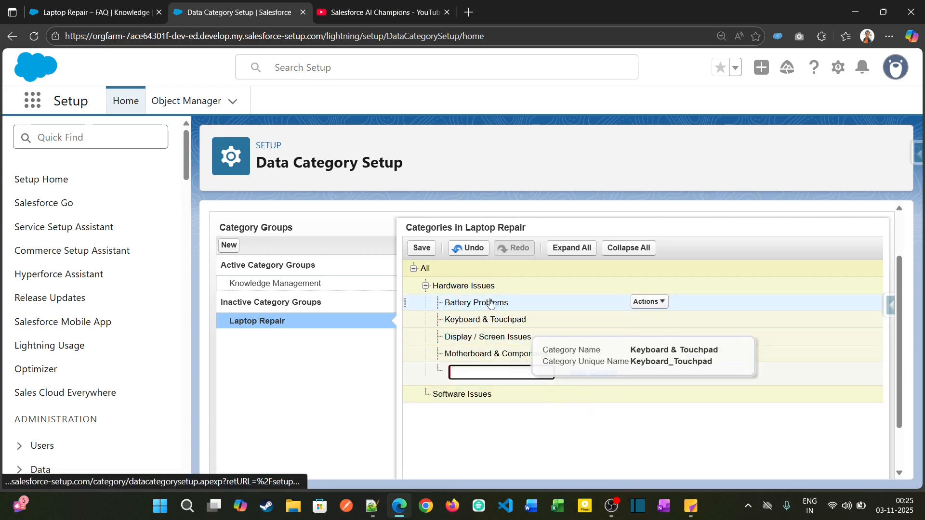
left_click(646, 319)
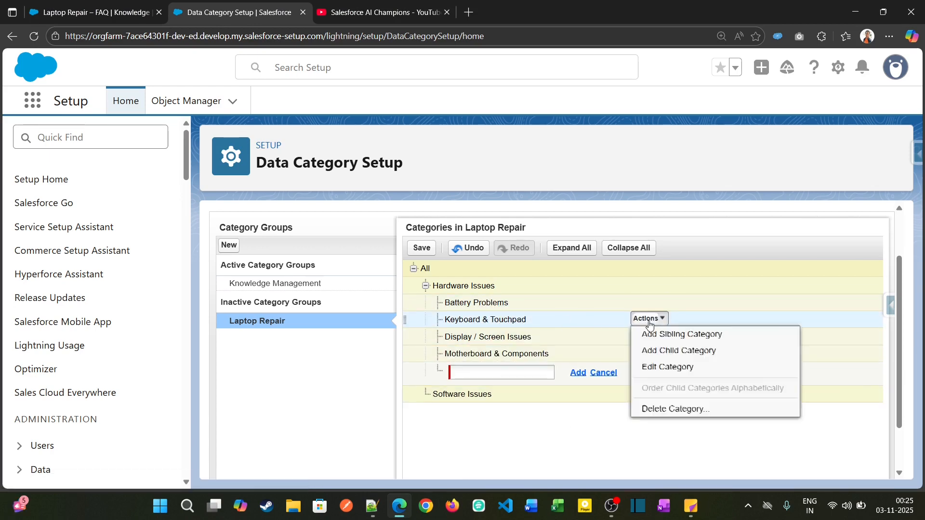
left_click(653, 355)
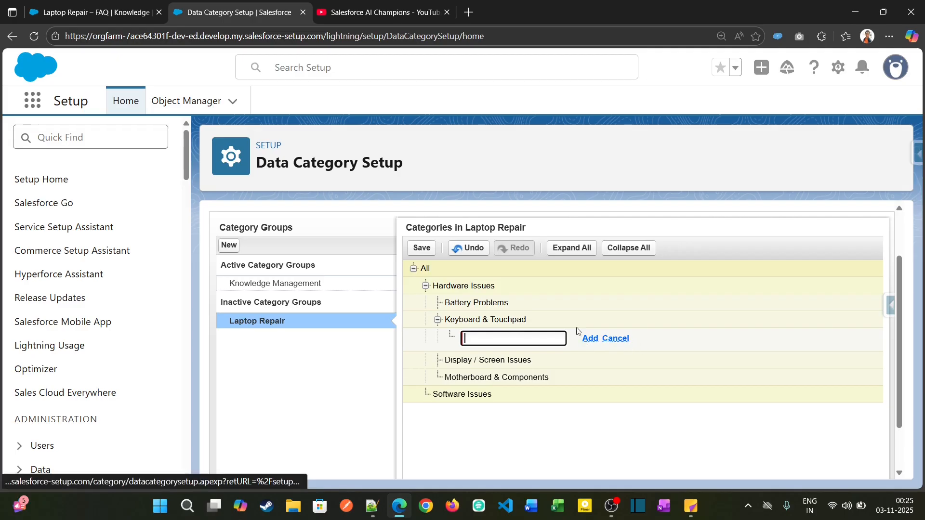
left_click(618, 338)
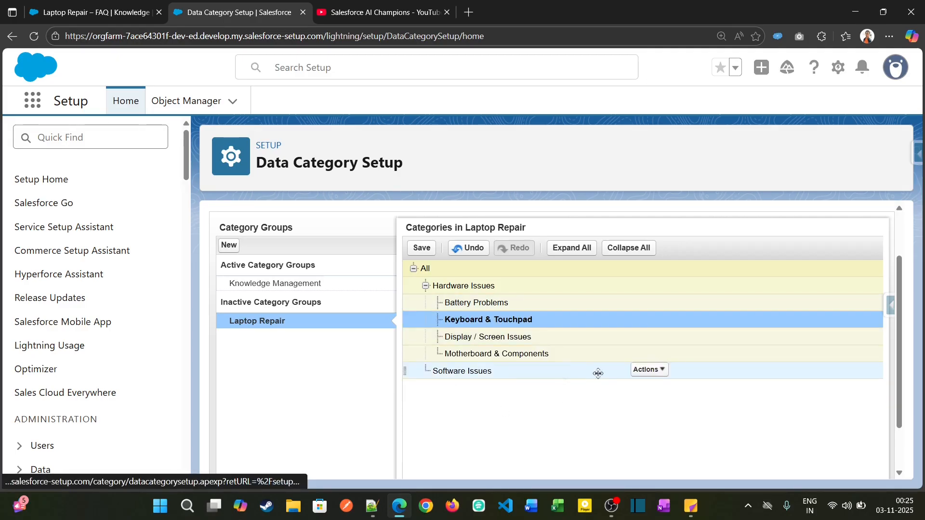
- Add a child category named Operating System (Windows/macOS/Linux), copied from the notes, under Software Issues
left_click(660, 371)
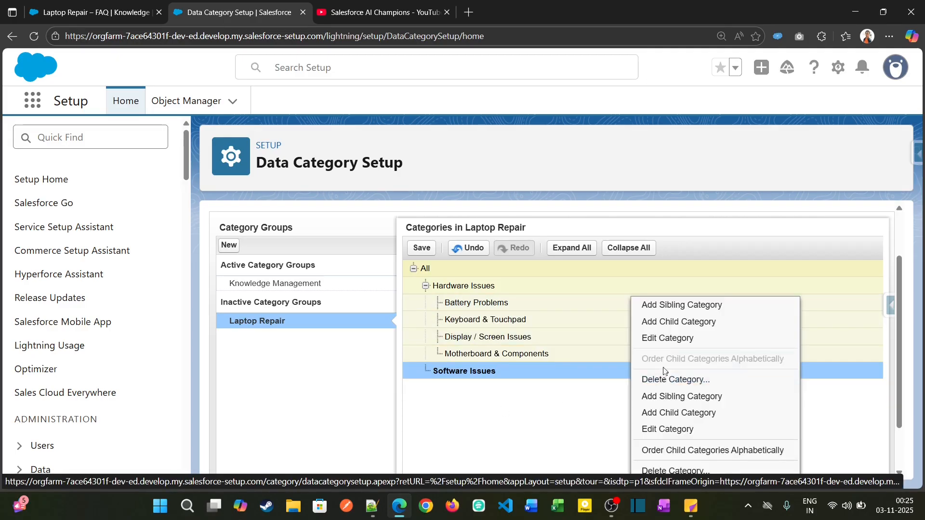
left_click(675, 330)
key("alt+Tab")
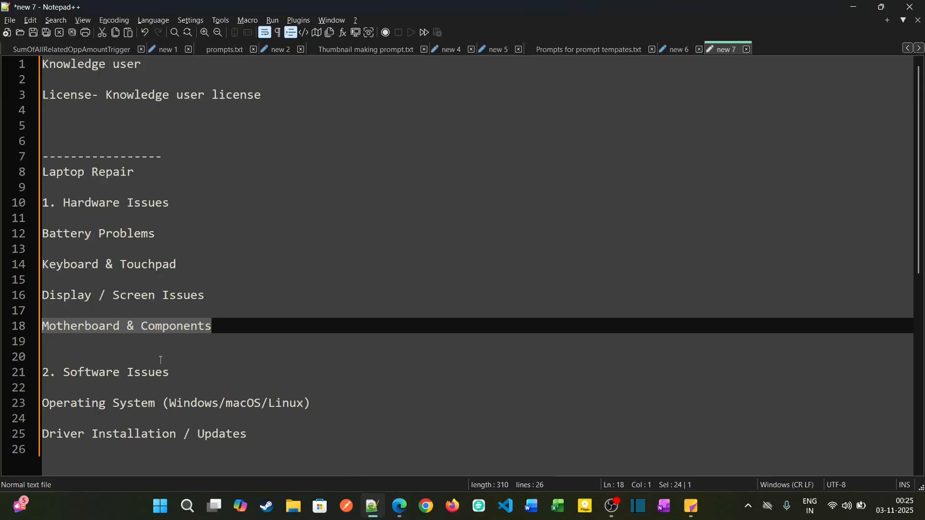
left_click_drag(307, 404, 1, 403)
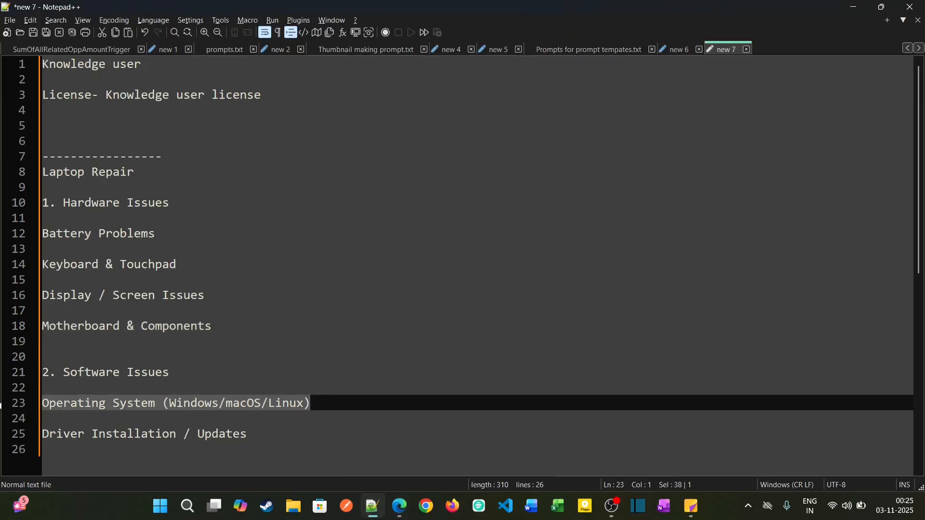
key("ctrl+c")
key("alt+Tab")
key("ctrl+v")
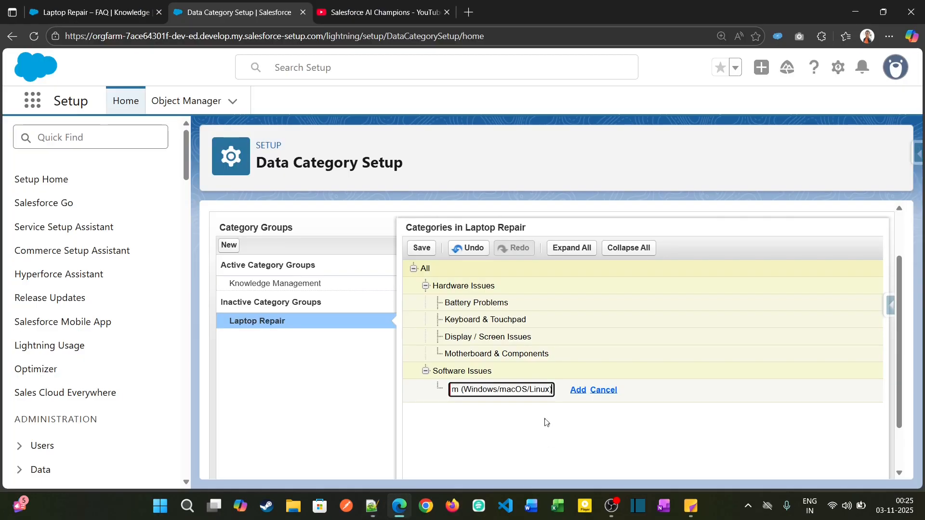
left_click(578, 390)
- Add Driver Installation / Updates from the notes as a child category of Software Issues and save the category hierarchy
key("alt+Tab")
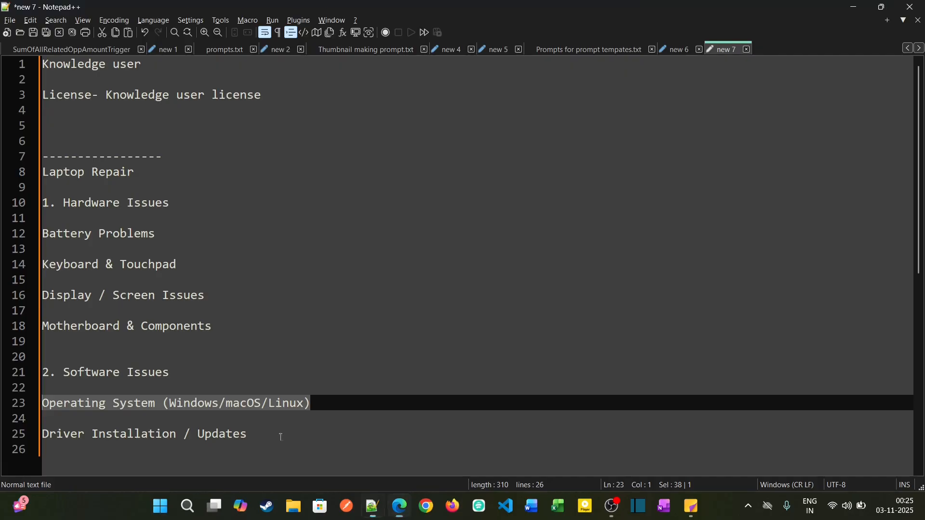
left_click_drag(255, 436, 44, 437)
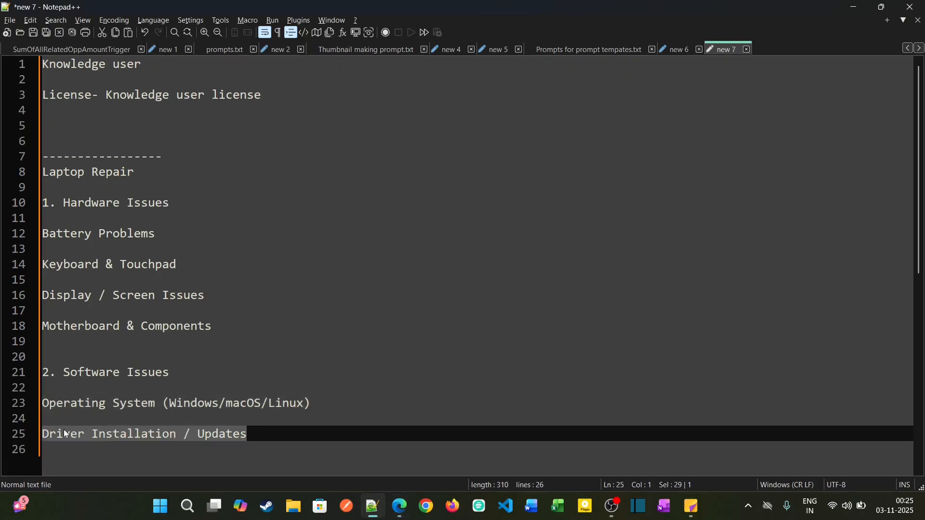
key("ctrl+c")
key("alt+Tab")
key("ctrl+v")
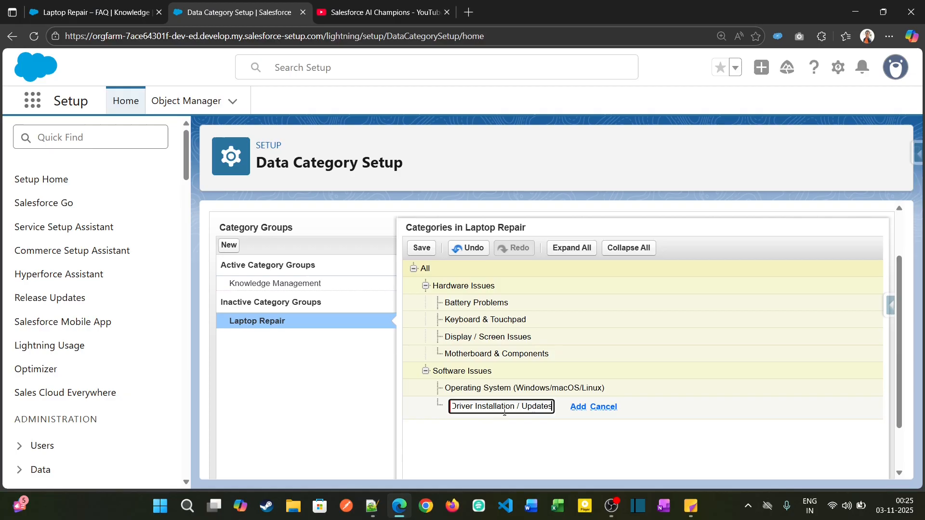
left_click(587, 407)
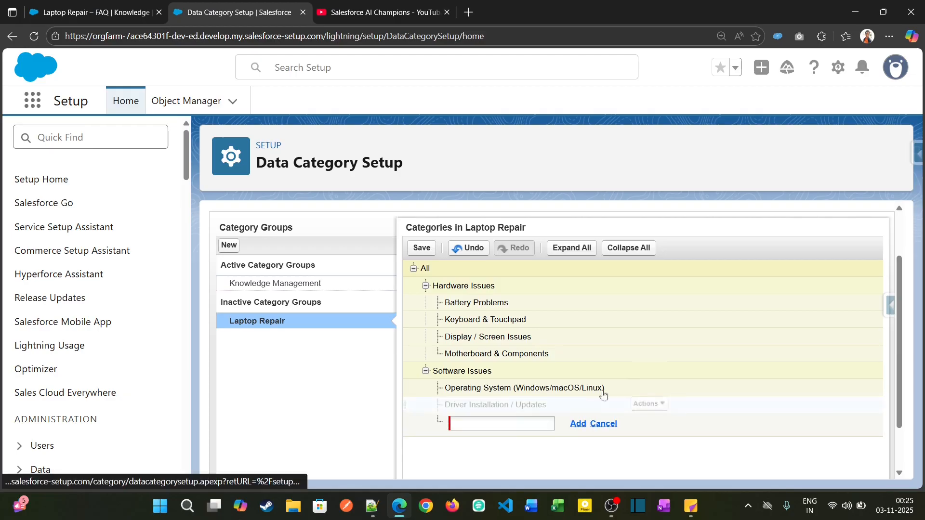
left_click(603, 425)
left_click(421, 248)
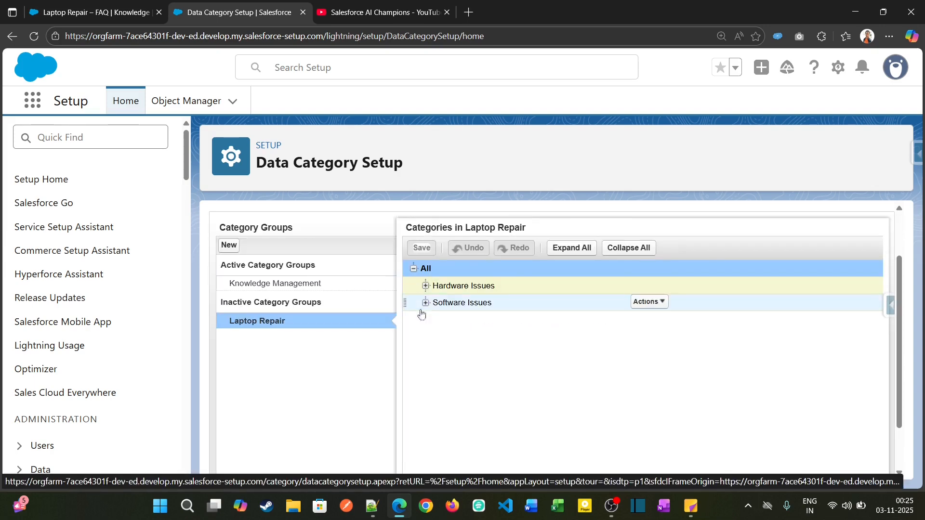
- Expand the whole Laptop Repair hierarchy and review the subcategories under Hardware Issues and Software Issues
scroll(516, 394, "up", 2)
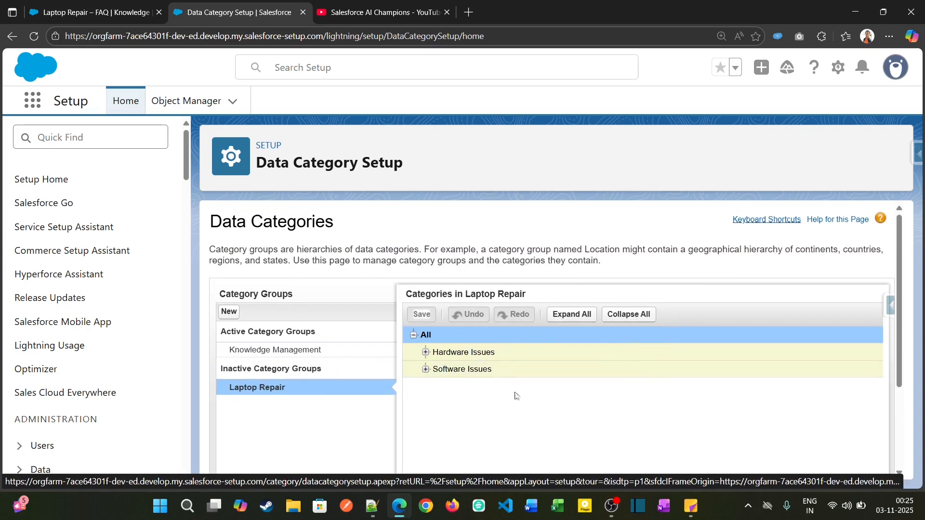
left_click(425, 353)
left_click(425, 353)
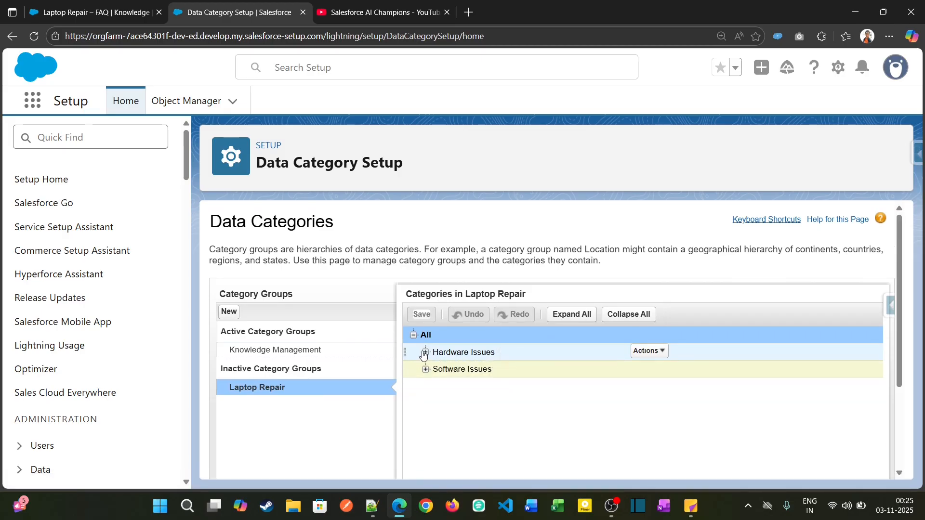
left_click(425, 352)
scroll(530, 308, "down", 2)
left_click(563, 256)
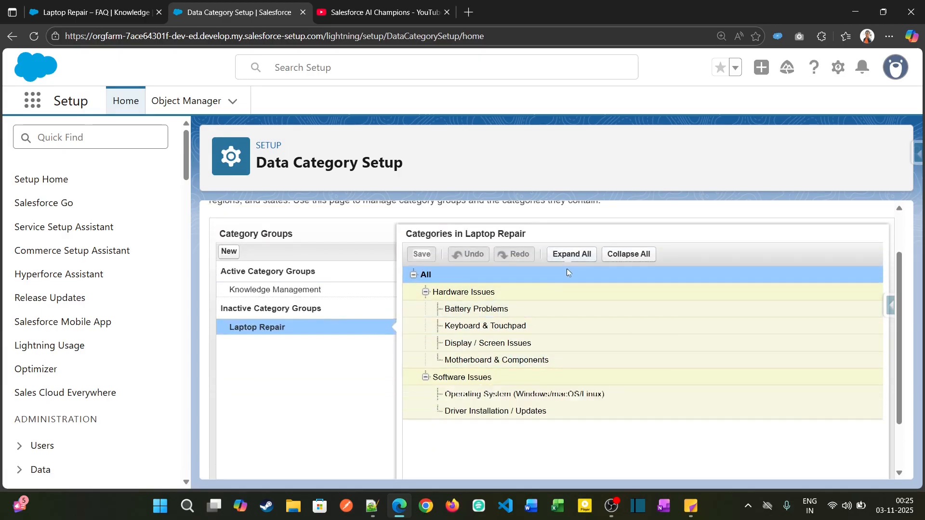
scroll(487, 351, "up", 2)
scroll(458, 328, "down", 2)
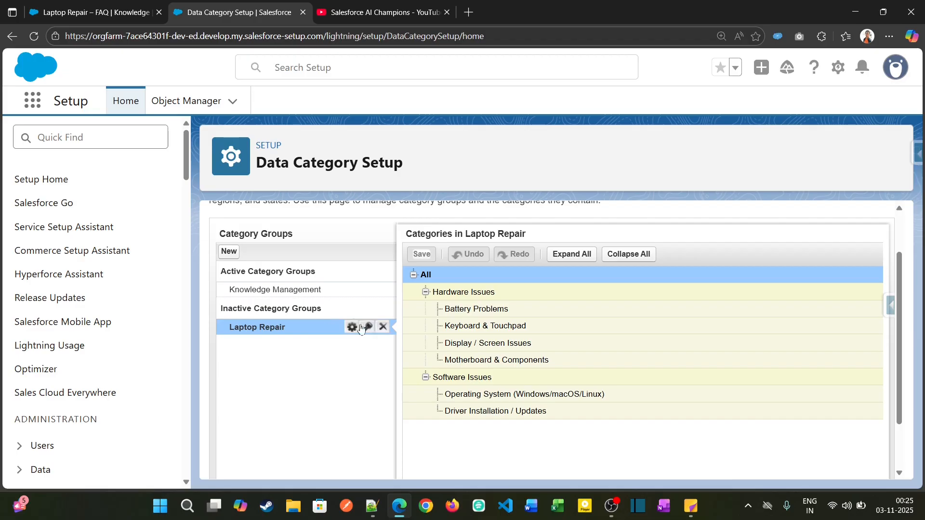
- Activate the Laptop Repair category group
scroll(422, 339, "up", 1)
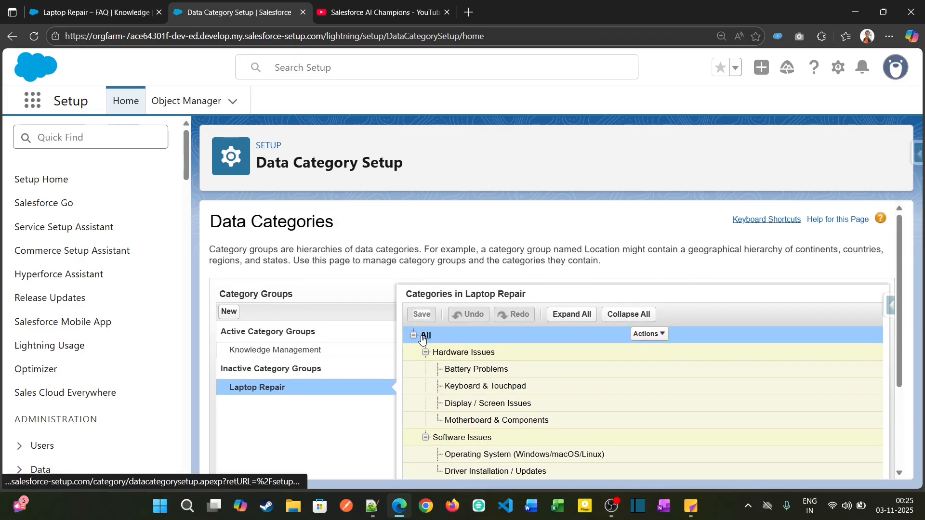
mouse_move(298, 387)
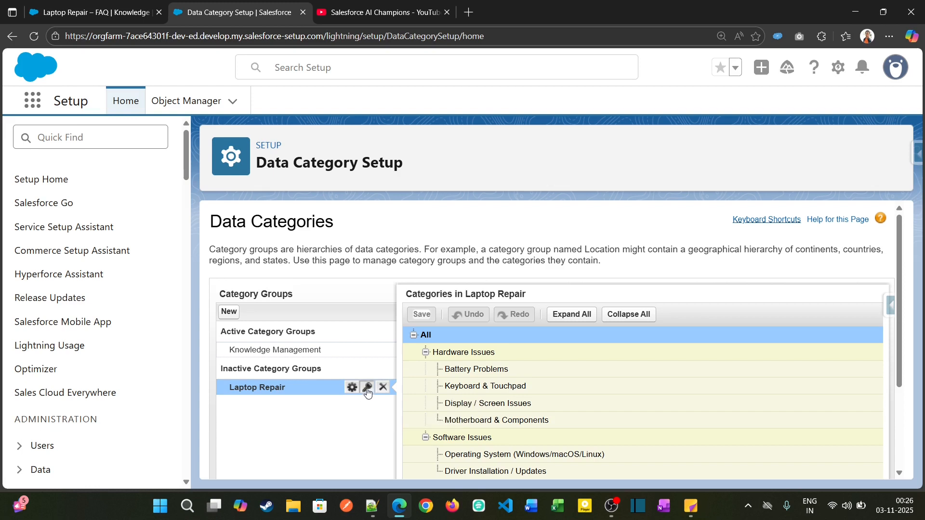
left_click(368, 388)
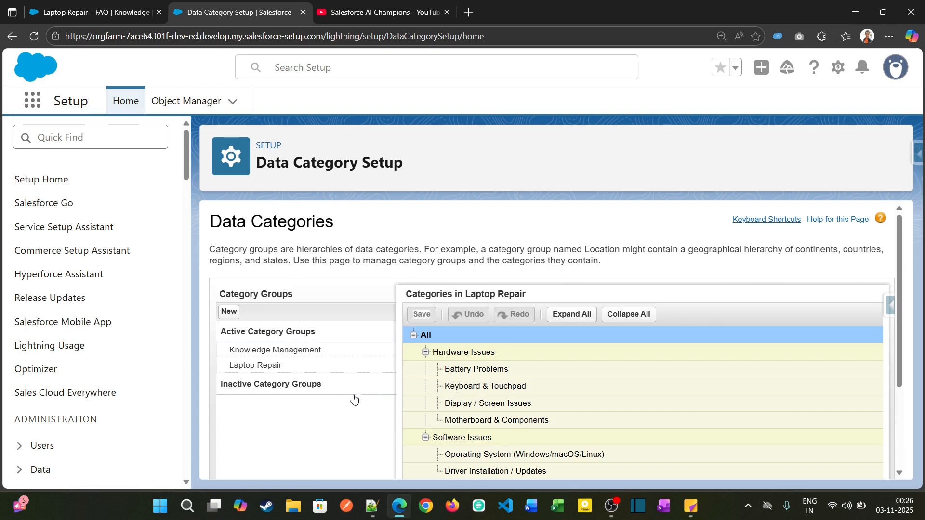
mouse_move(346, 368)
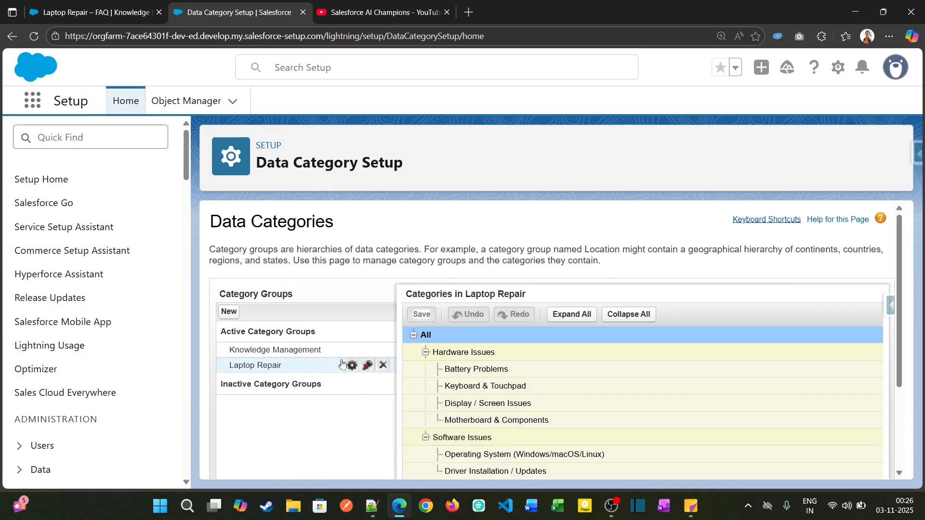
- Return to the Laptop Repair – FAQ article and check whether its category assignments can be edited
left_click(70, 16)
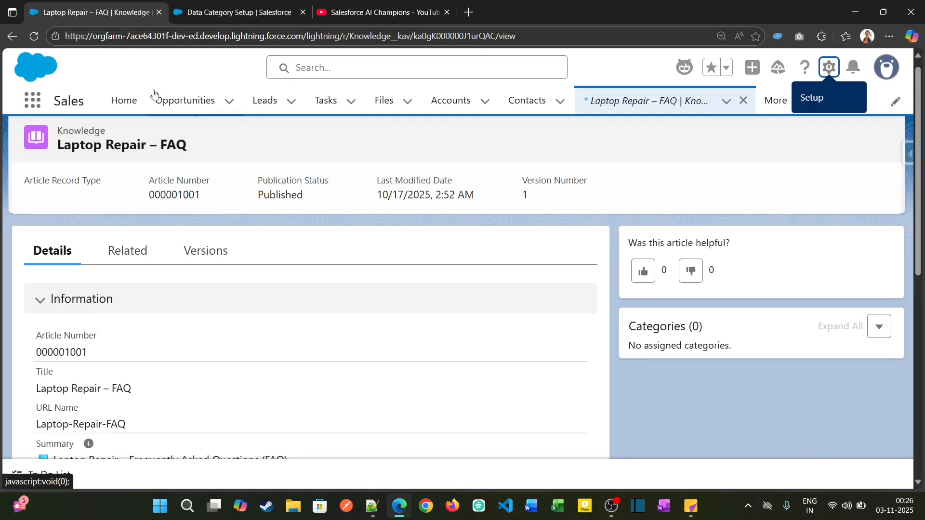
left_click(879, 336)
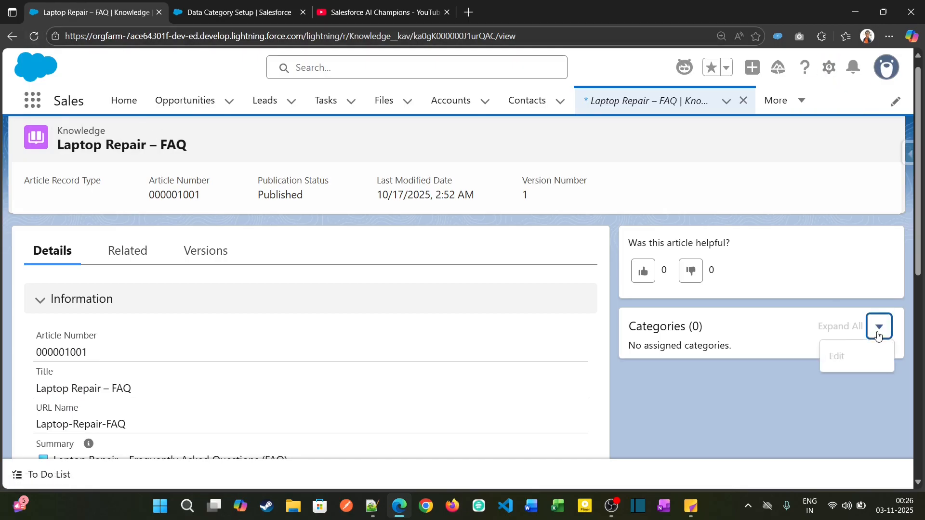
left_click(734, 342)
scroll(482, 289, "up", 1)
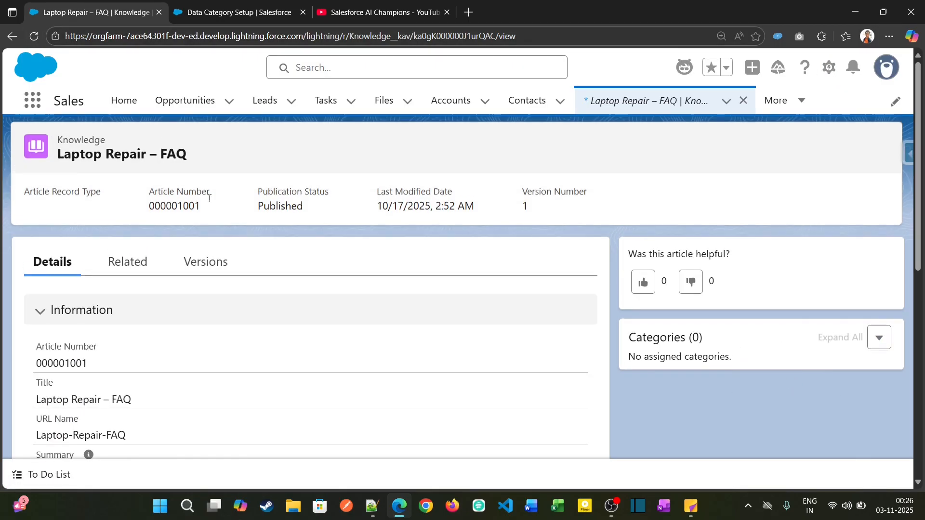
left_click(879, 337)
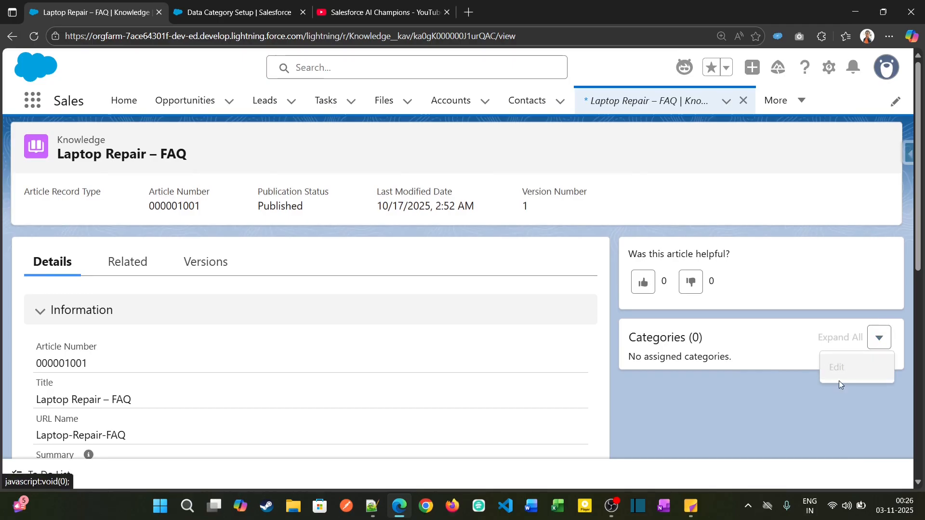
- Create and save a new FAQ Knowledge article titled "test data categories" with the URL name test-data-categories
left_click(648, 101)
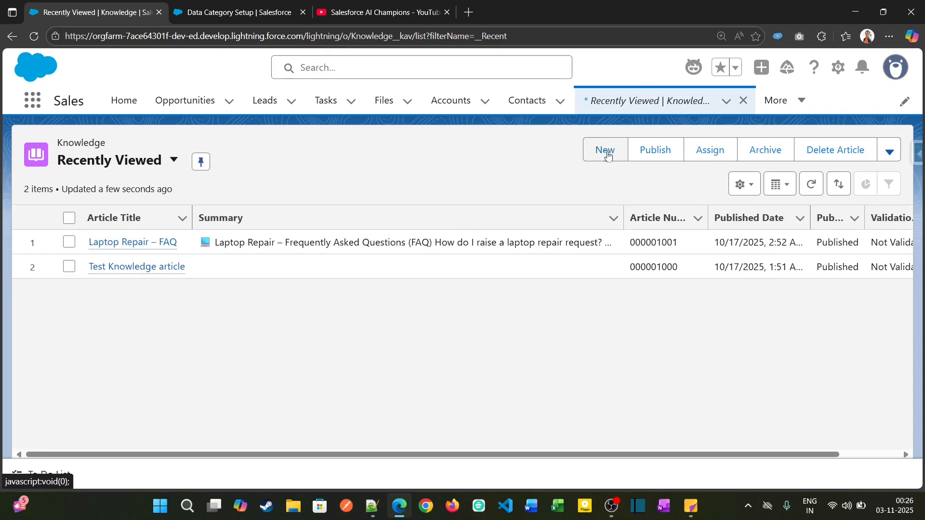
left_click(606, 152)
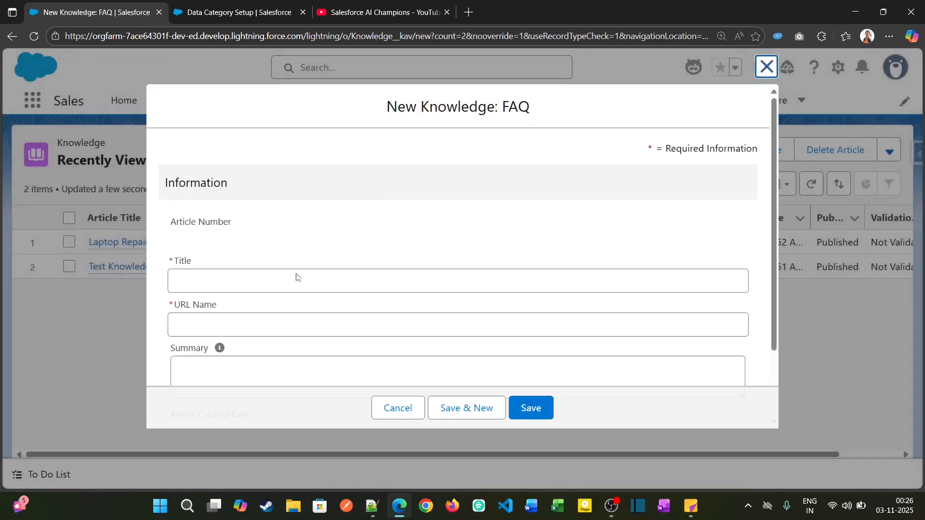
left_click(295, 276)
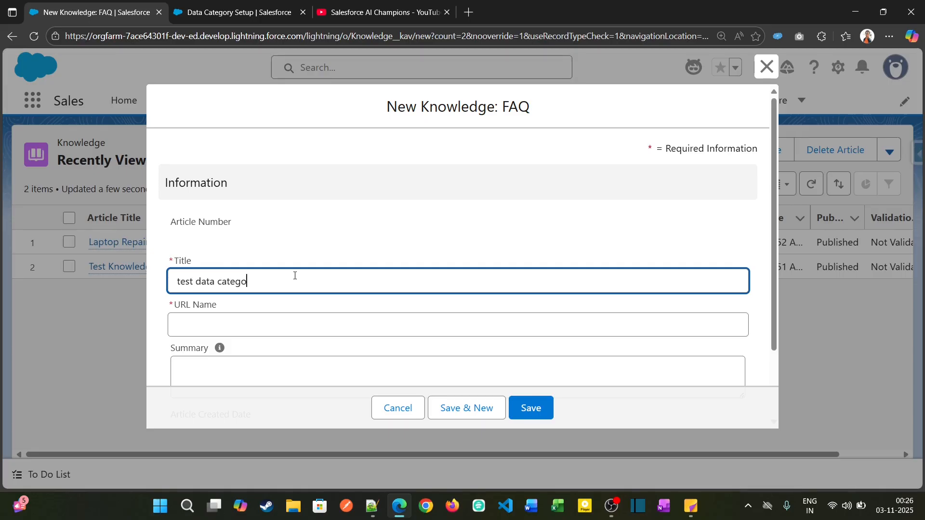
key("Tab")
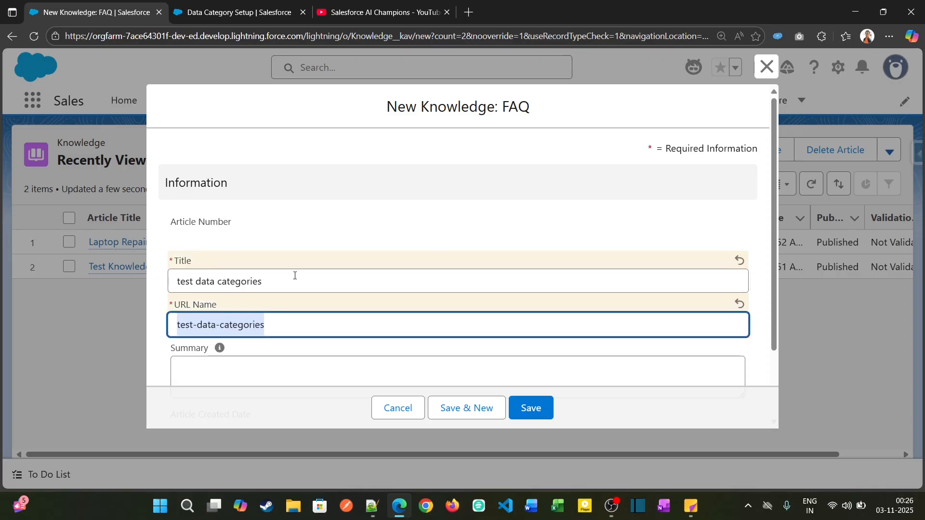
scroll(477, 341, "down", 2)
left_click(534, 407)
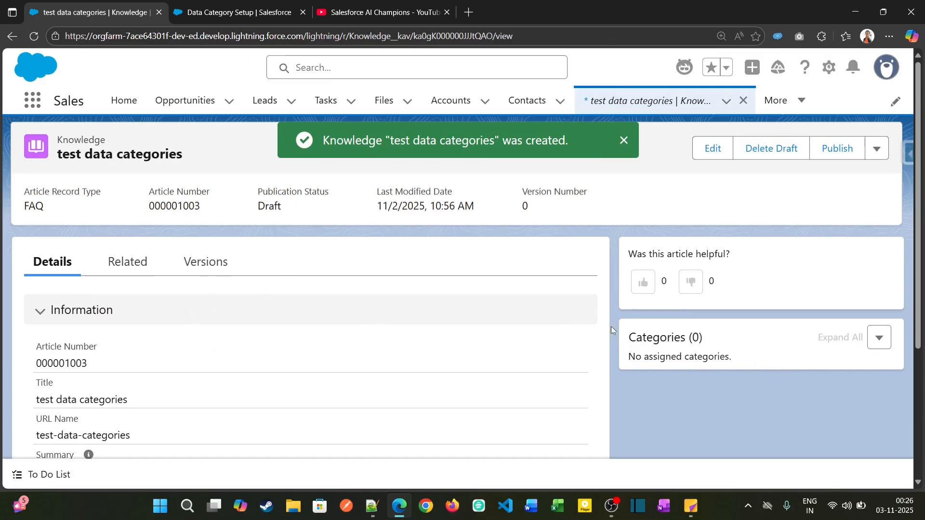
- Open the category assignments of the test data categories article for editing
left_click_drag(622, 340, 858, 341)
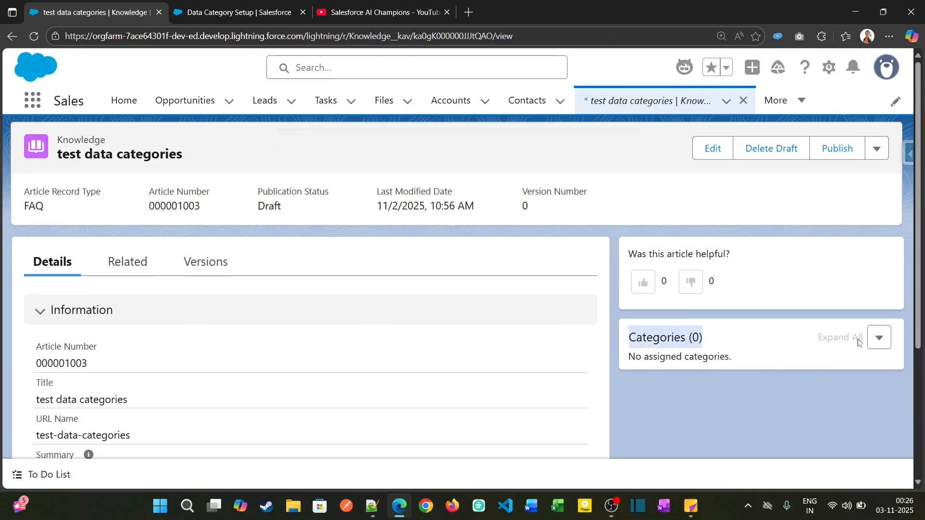
left_click(884, 339)
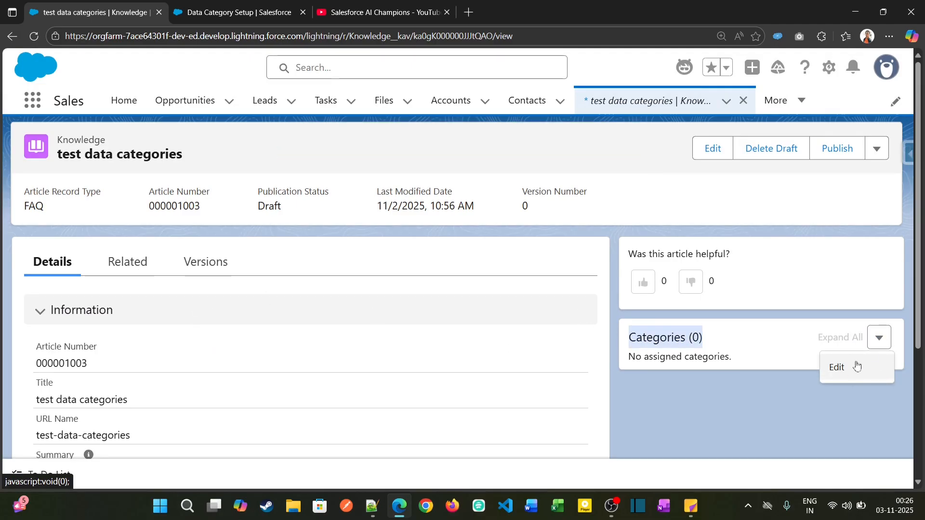
left_click(856, 367)
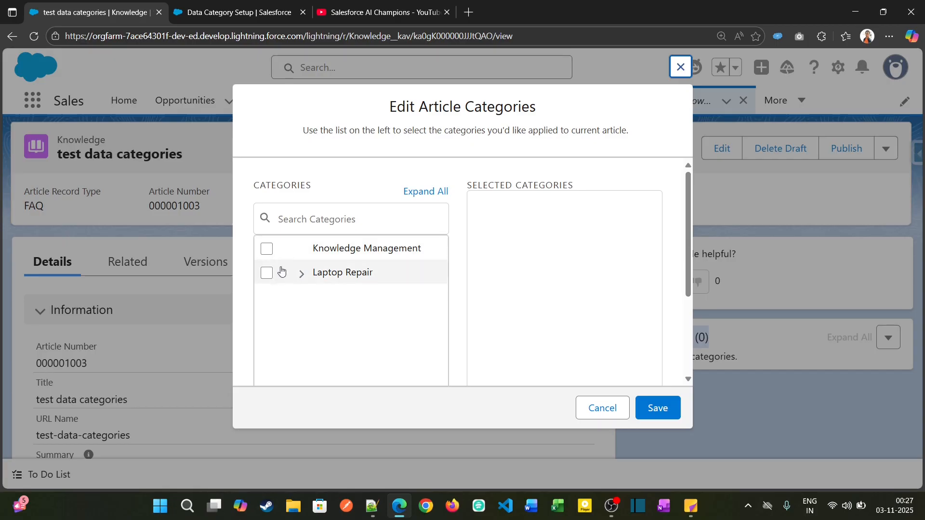
- Expand Laptop Repair with its Hardware Issues and Software Issues branches, and clear the trial selection of the top-level Laptop Repair category
left_click(267, 273)
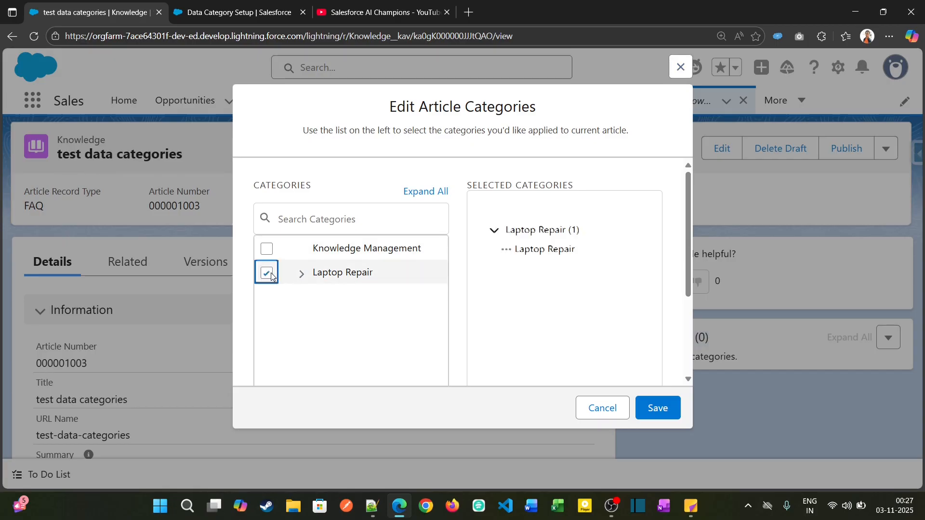
left_click(302, 273)
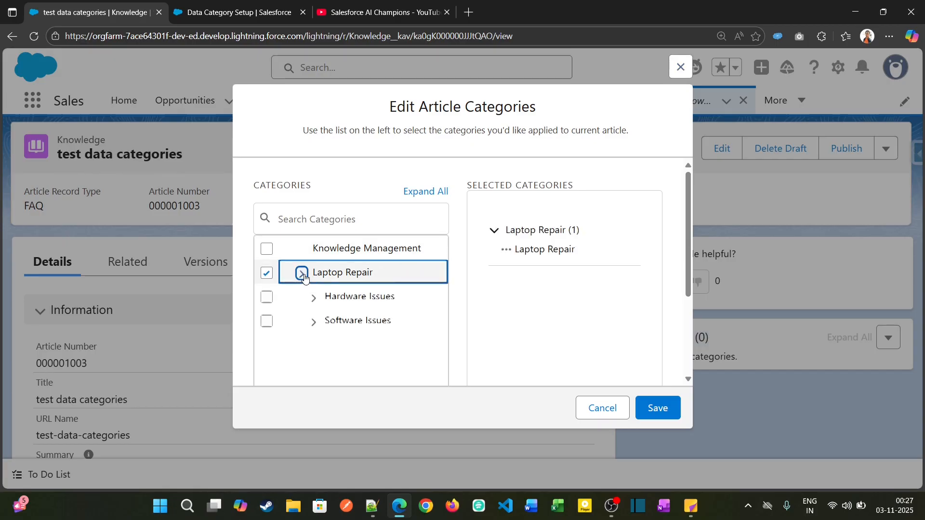
left_click(314, 301)
left_click(313, 298)
left_click(266, 273)
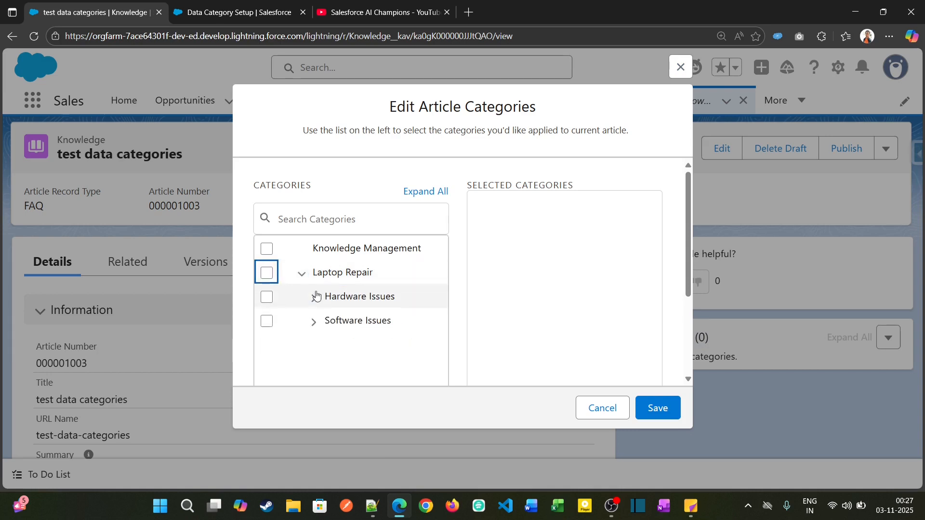
left_click(314, 297)
scroll(323, 321, "down", 1)
scroll(322, 320, "down", 1)
left_click(321, 301)
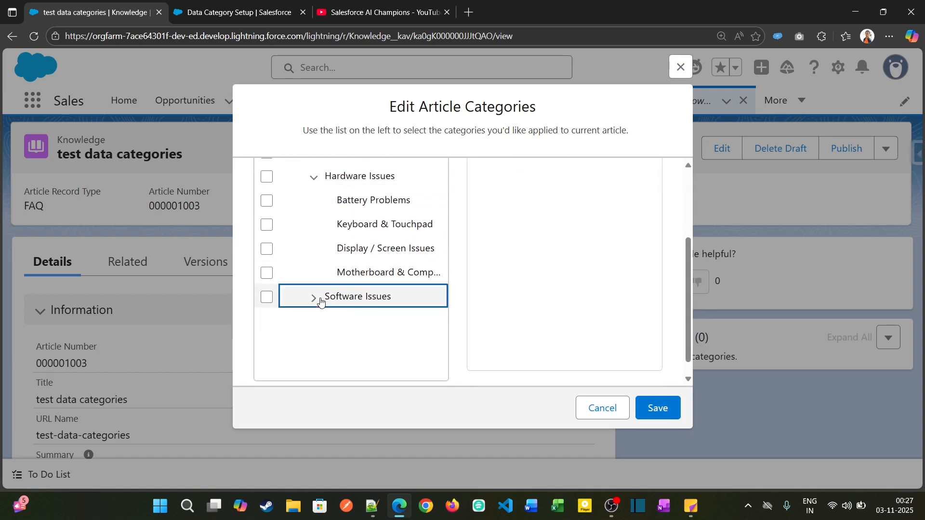
left_click(313, 297)
scroll(288, 315, "down", 1)
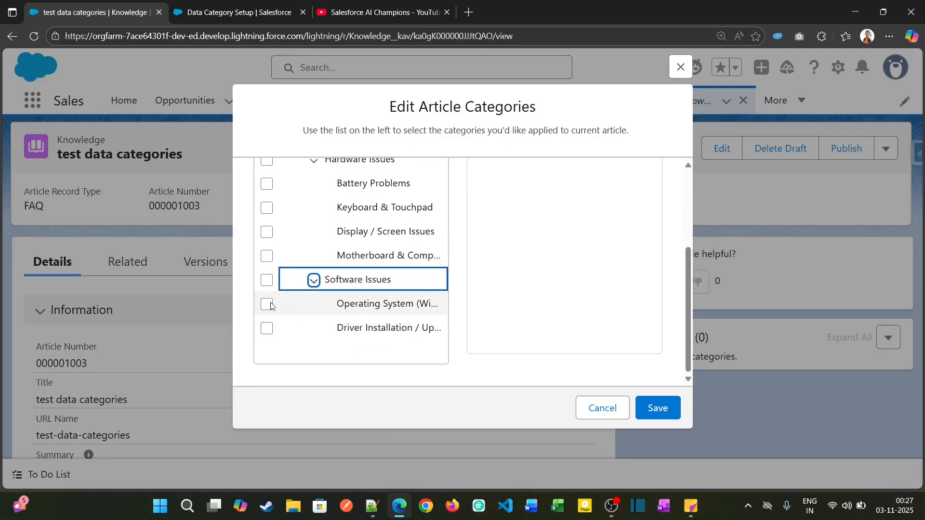
left_click(267, 304)
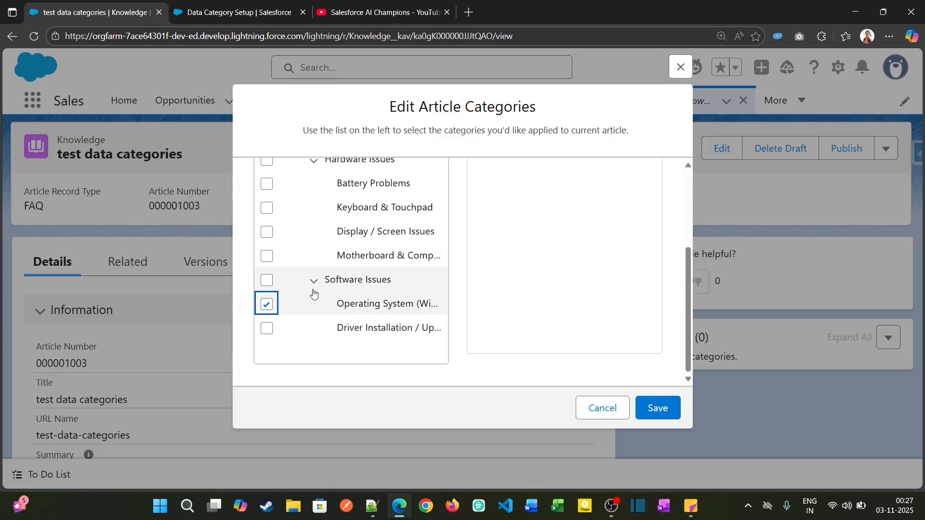
scroll(328, 304, "up", 3)
scroll(263, 345, "down", 3)
left_click(267, 302)
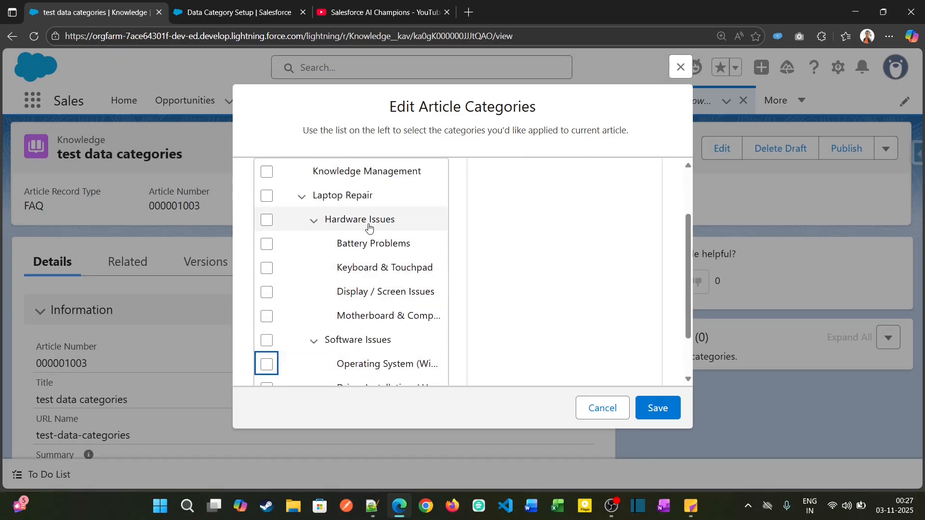
- Assign the Keyboard & Touchpad category under Hardware Issues to the article and save the assignment
left_click(267, 270)
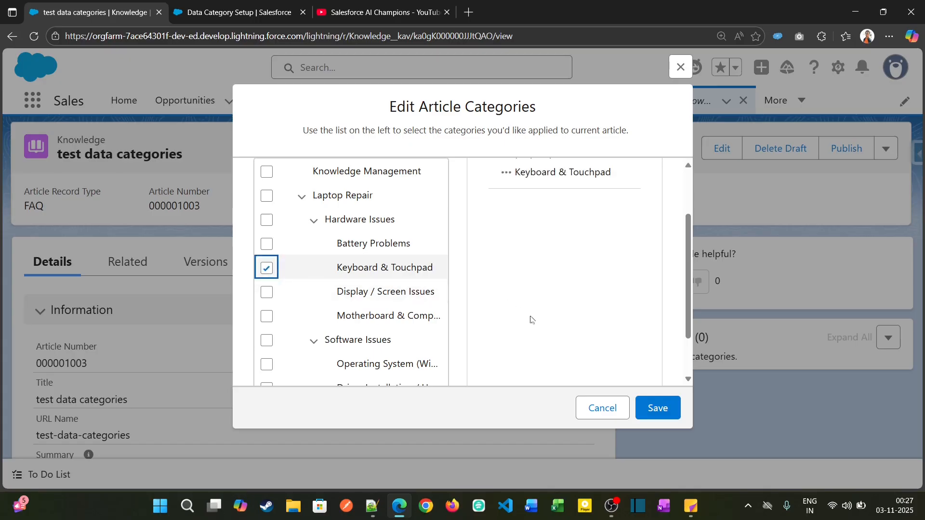
scroll(357, 303, "up", 2)
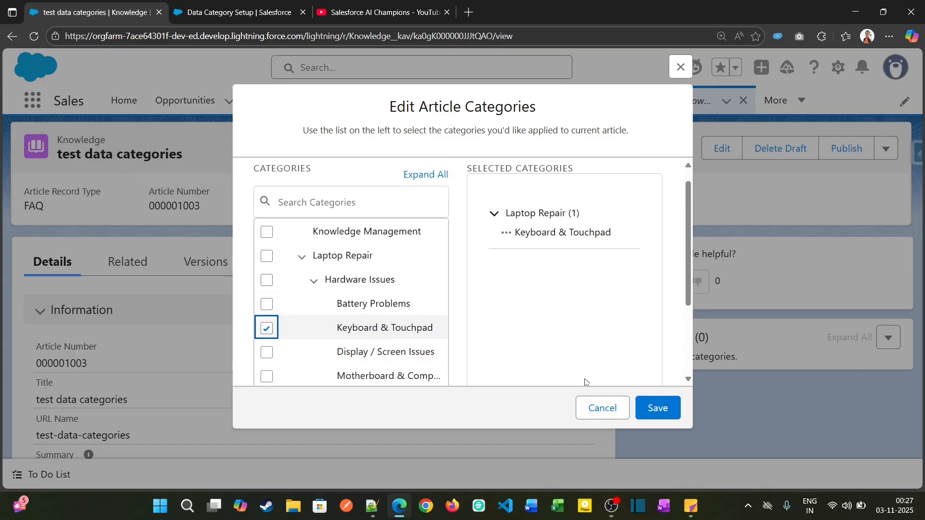
left_click(655, 414)
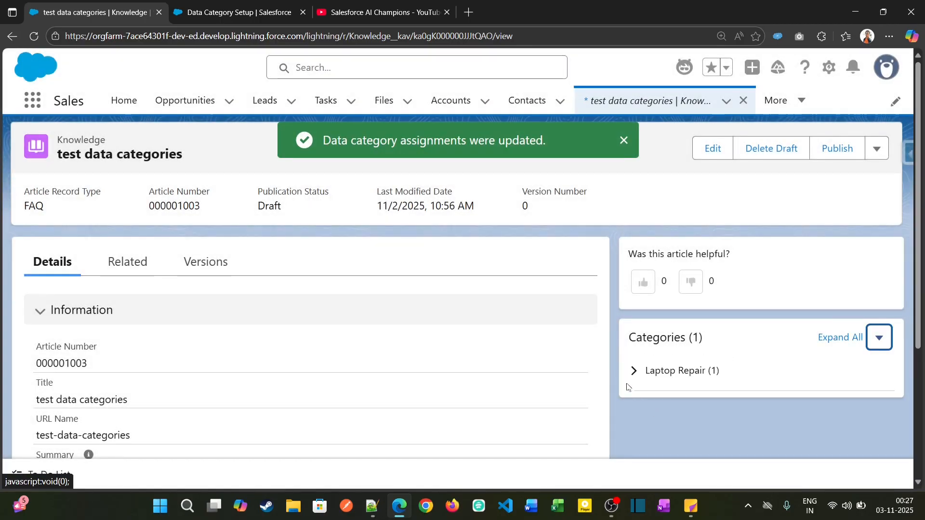
- Expand Laptop Repair in the article's Categories section and review the assigned category and article details
left_click_drag(634, 336, 657, 343)
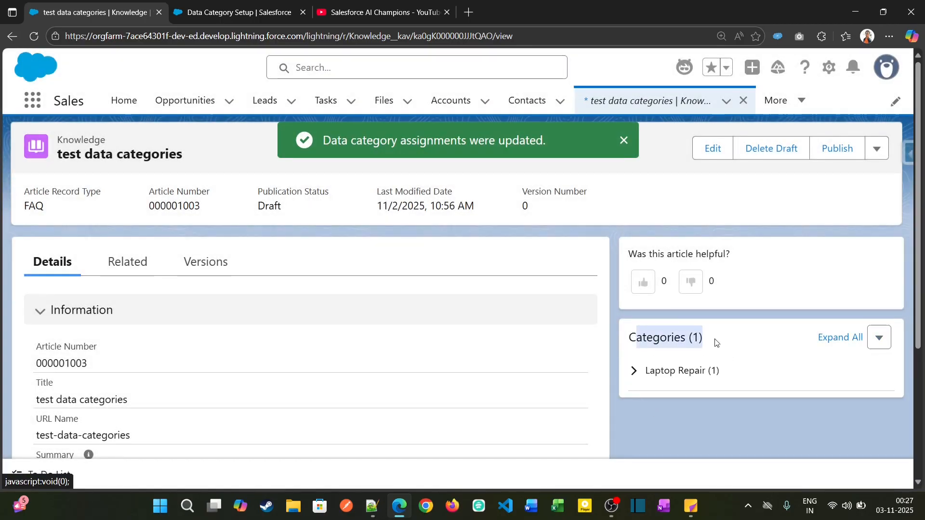
left_click(631, 371)
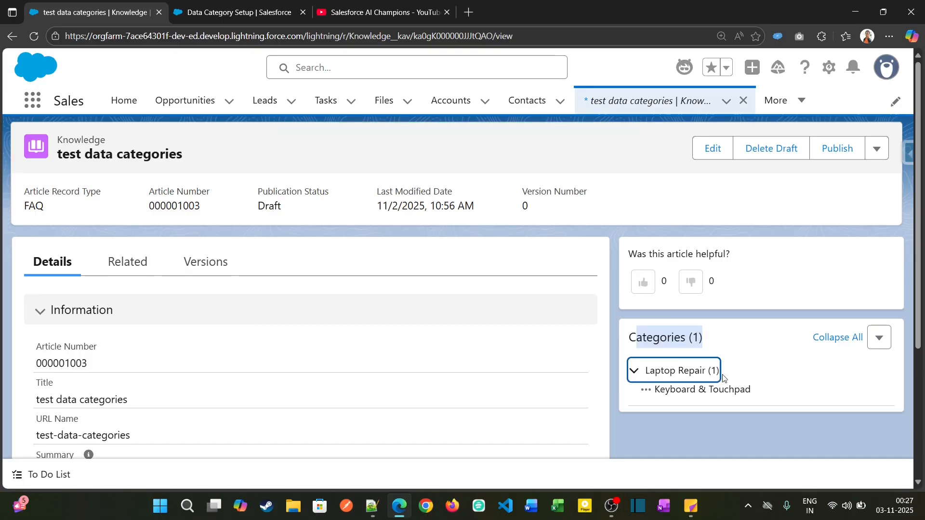
left_click_drag(656, 389, 765, 395)
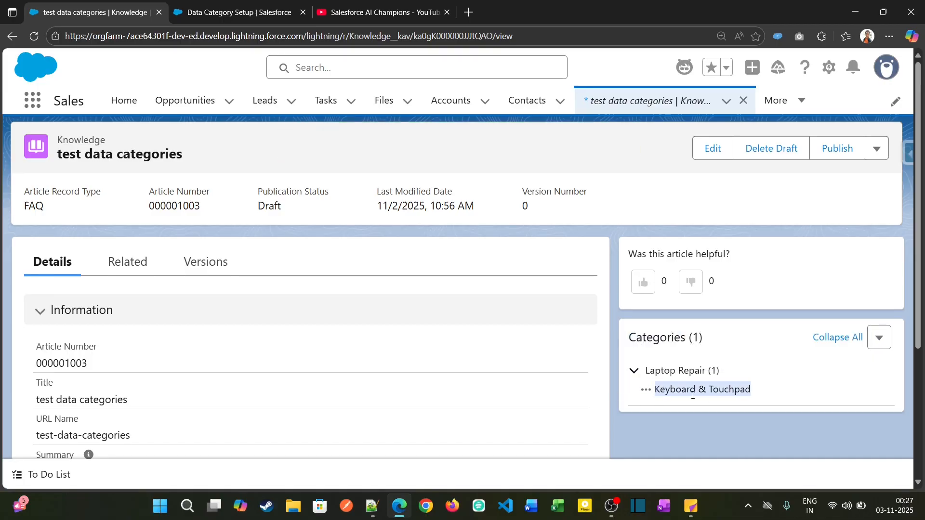
scroll(701, 398, "down", 4)
scroll(531, 385, "up", 4)
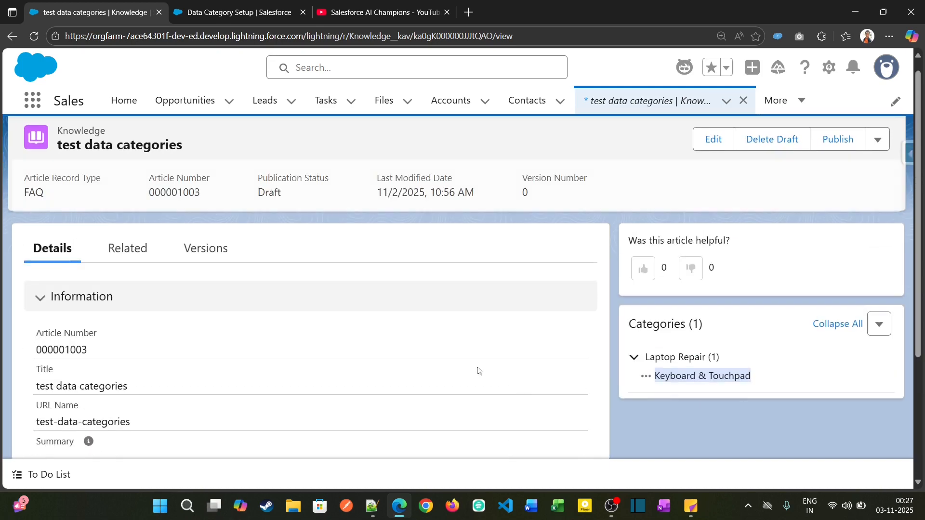
- Check the Laptop Repair group and its available actions in Data Category Setup, and return to the article
left_click(236, 12)
mouse_move(381, 354)
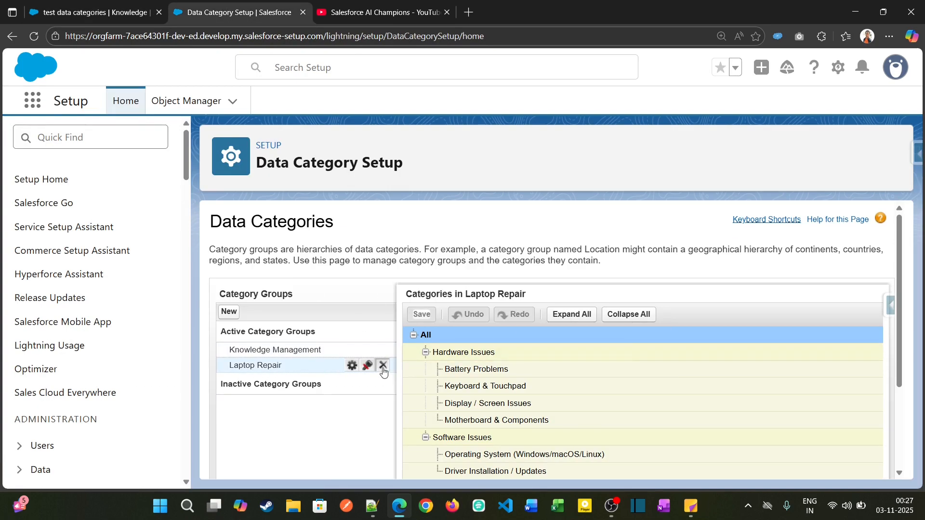
left_click(108, 6)
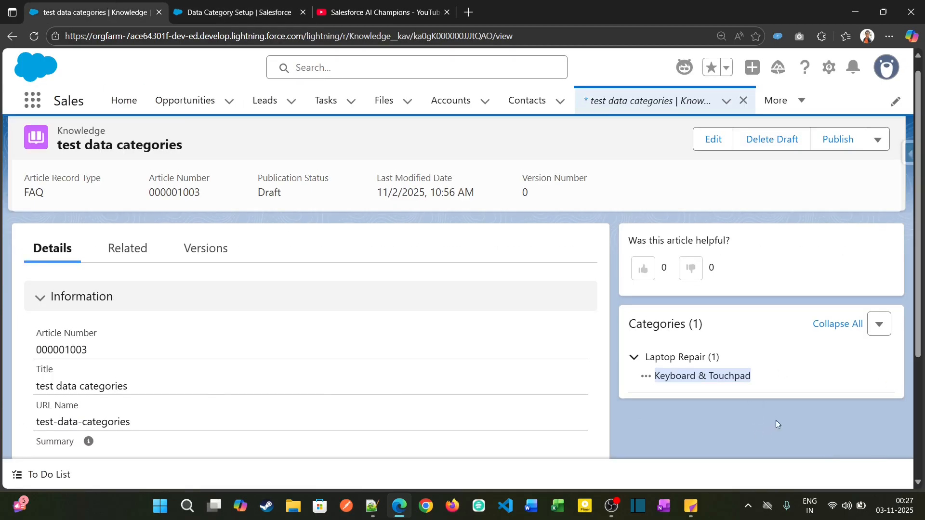